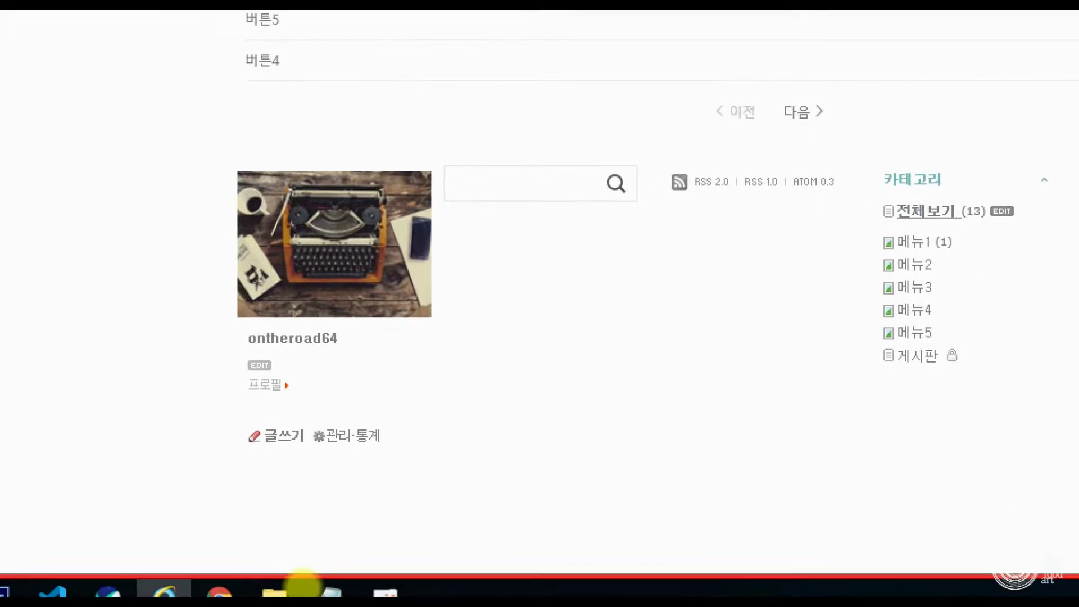
Step: Start a new blog post and title it 로고1_1
mouse_move(200, 398)
mouse_down()
mouse_move(289, 460)
mouse_move(182, 419)
mouse_up()
drag(333, 393, 487, 332)
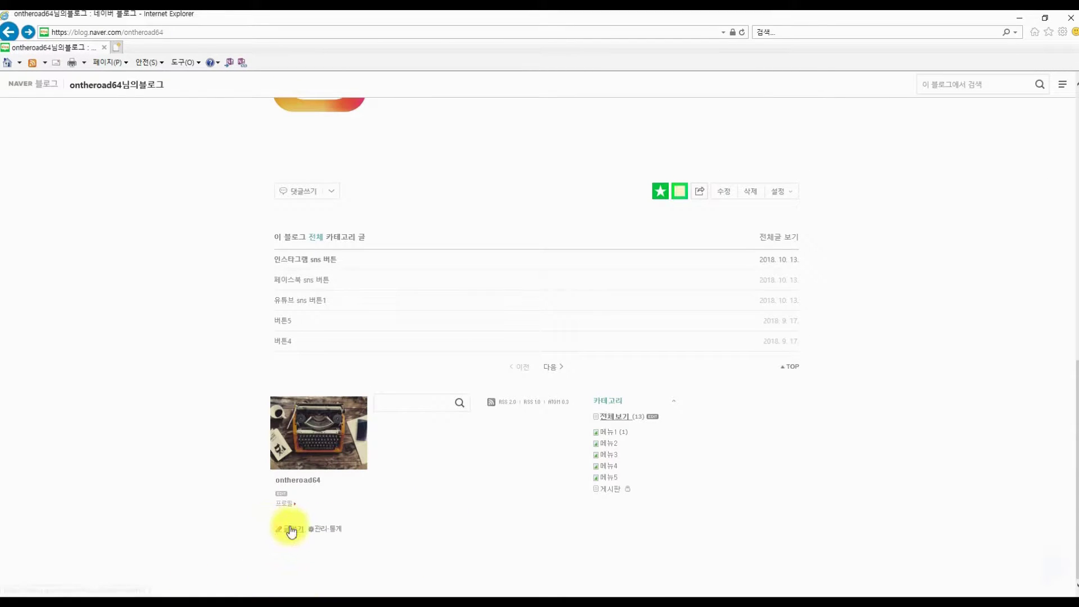
click(291, 530)
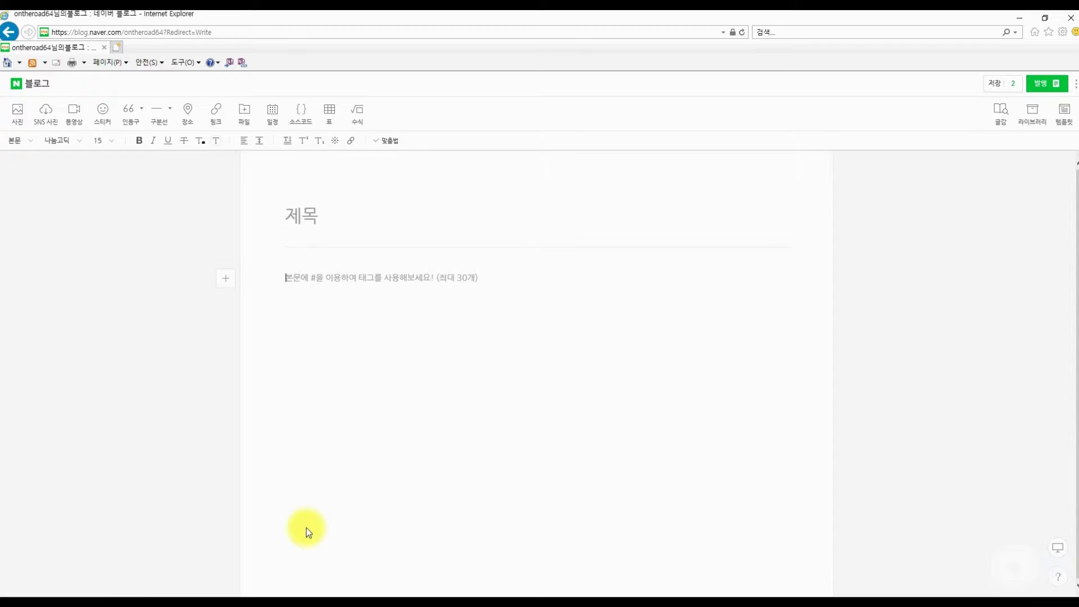
click(295, 218)
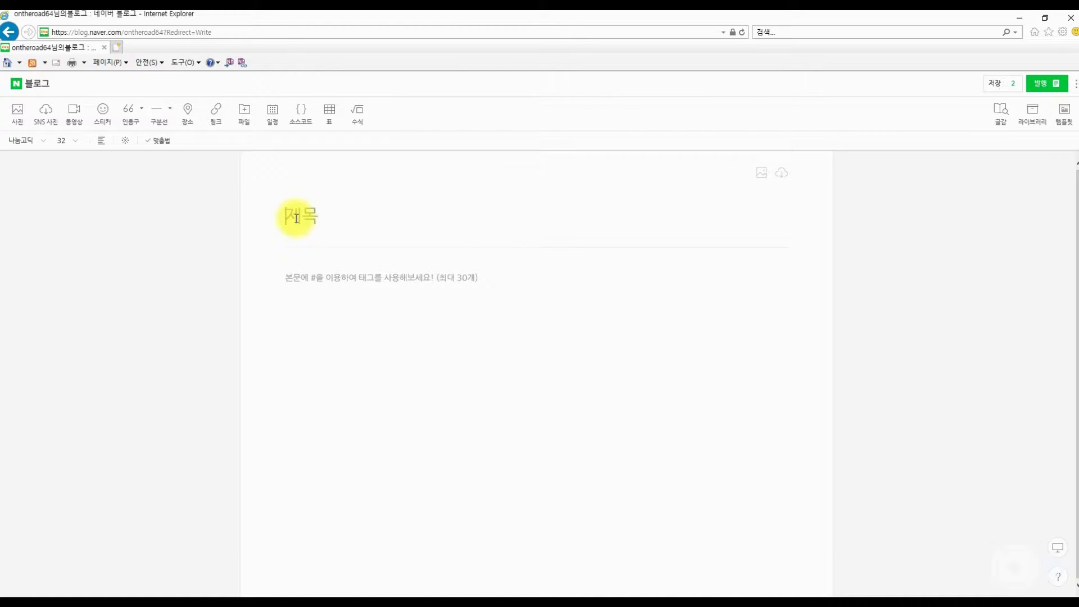
text(로고1_1)
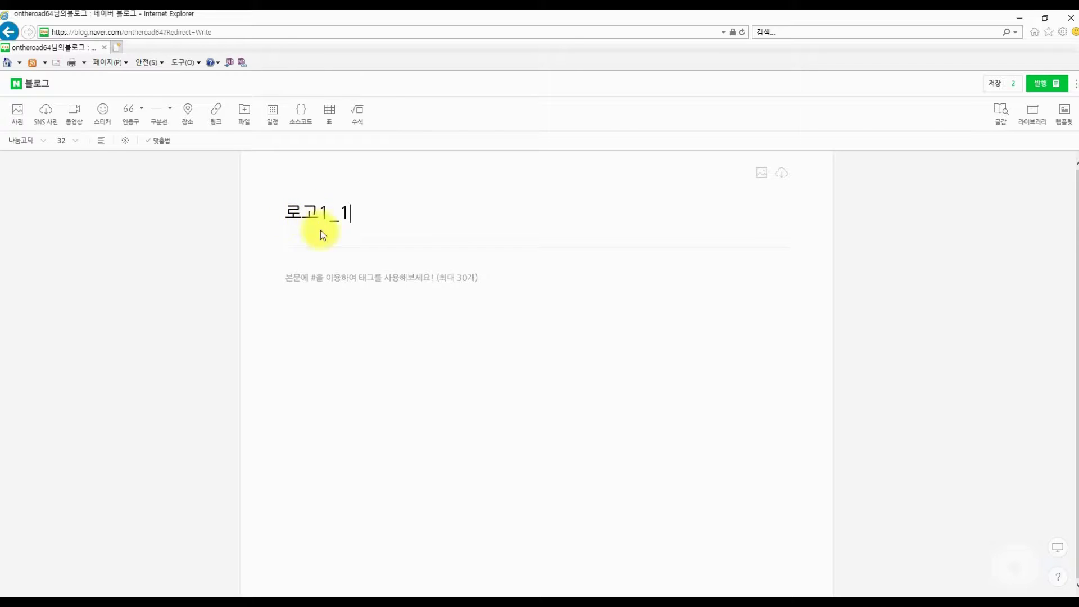
Step: Insert the logo image 홈페이지형블로그_응용편_03 from the images folder into the post body
click(345, 278)
click(27, 117)
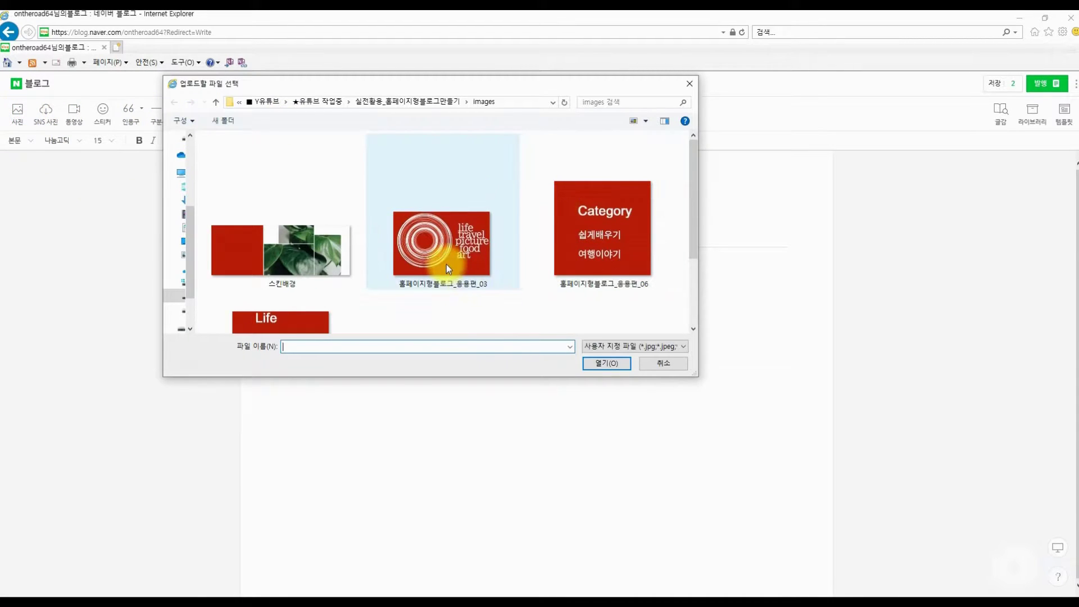
click(447, 264)
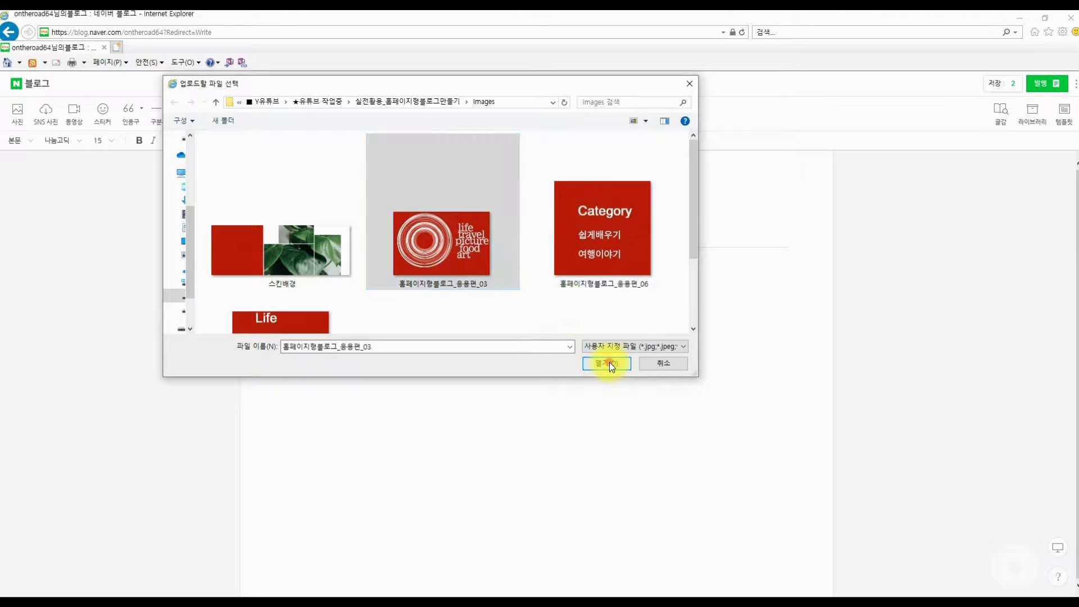
click(609, 363)
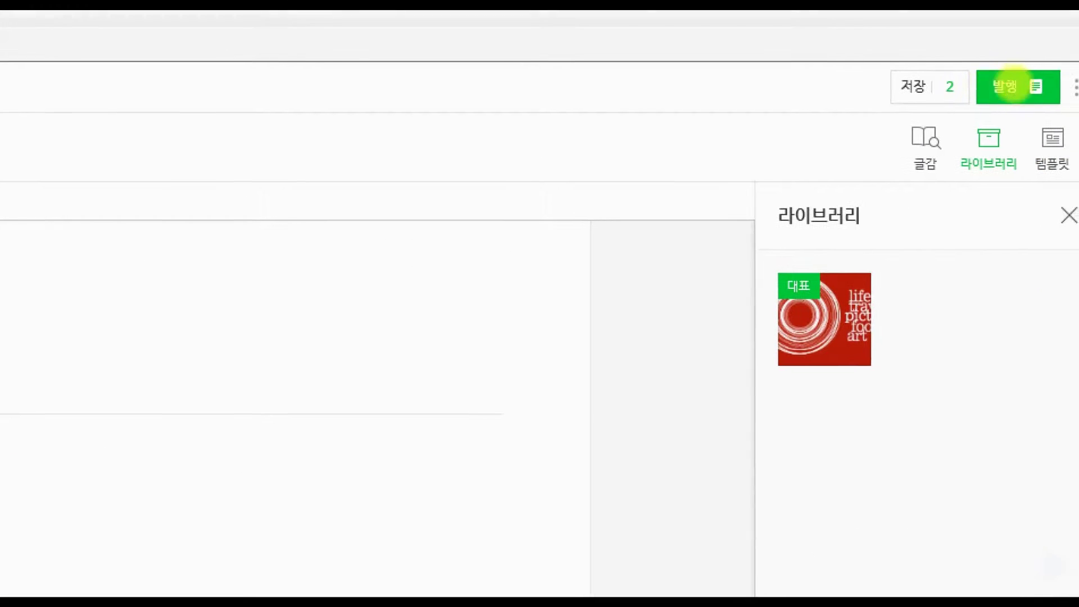
Step: Publish the 로고1_1 post as private (비공개) in the 메뉴1 category
mouse_move(985, 59)
mouse_down()
mouse_move(1011, 91)
mouse_move(938, 154)
mouse_move(922, 229)
mouse_up()
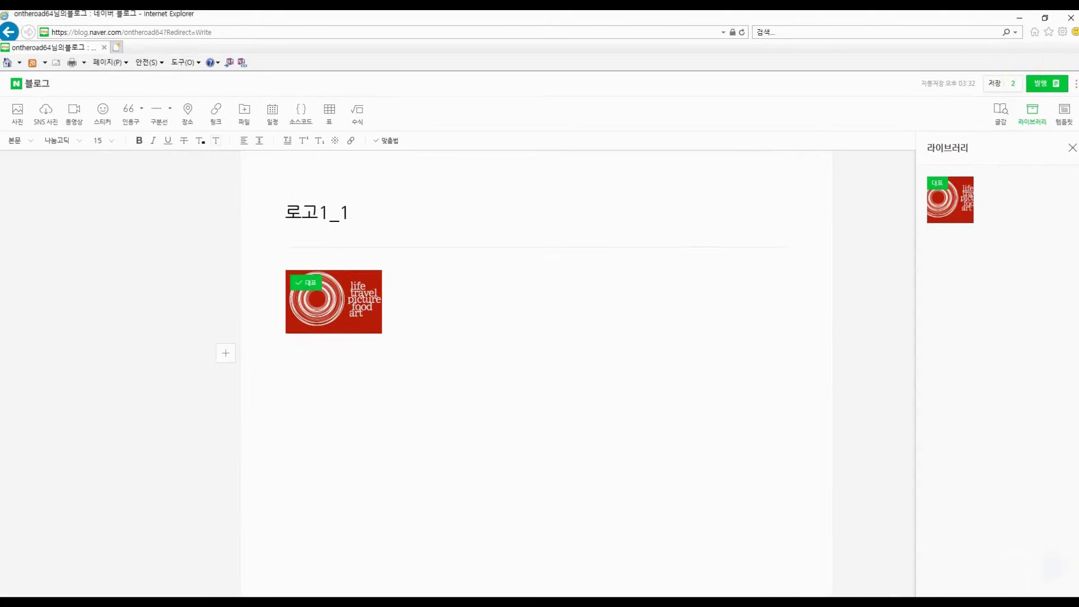
click(1047, 84)
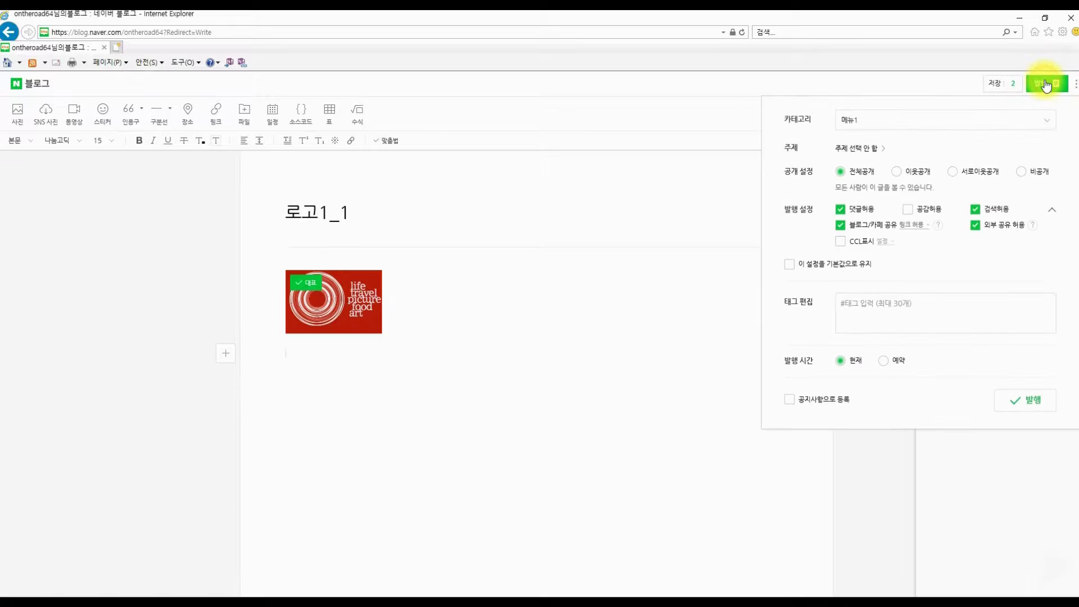
click(1020, 171)
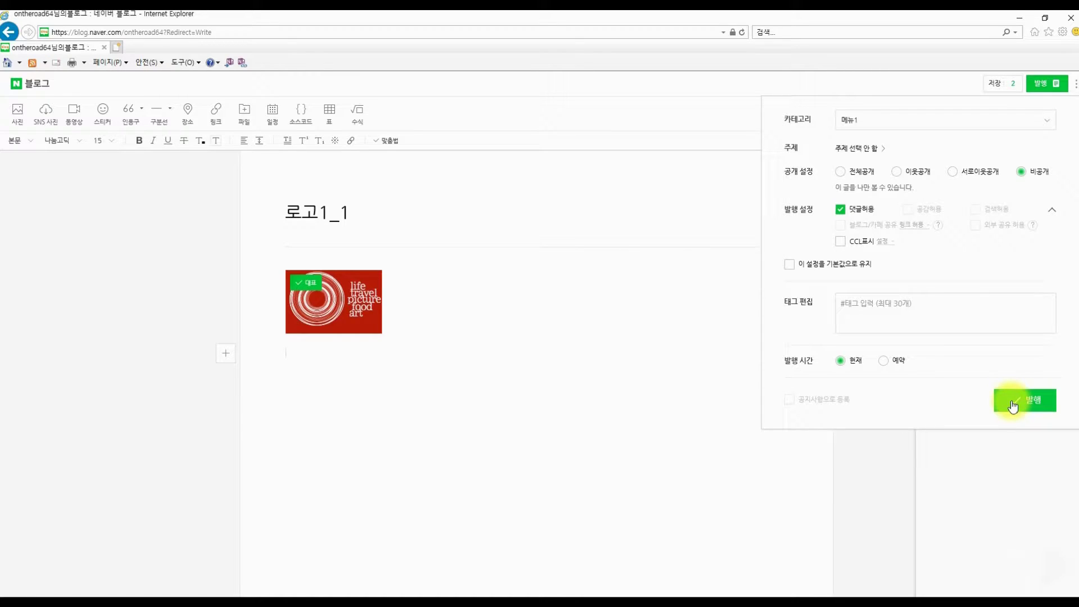
click(918, 115)
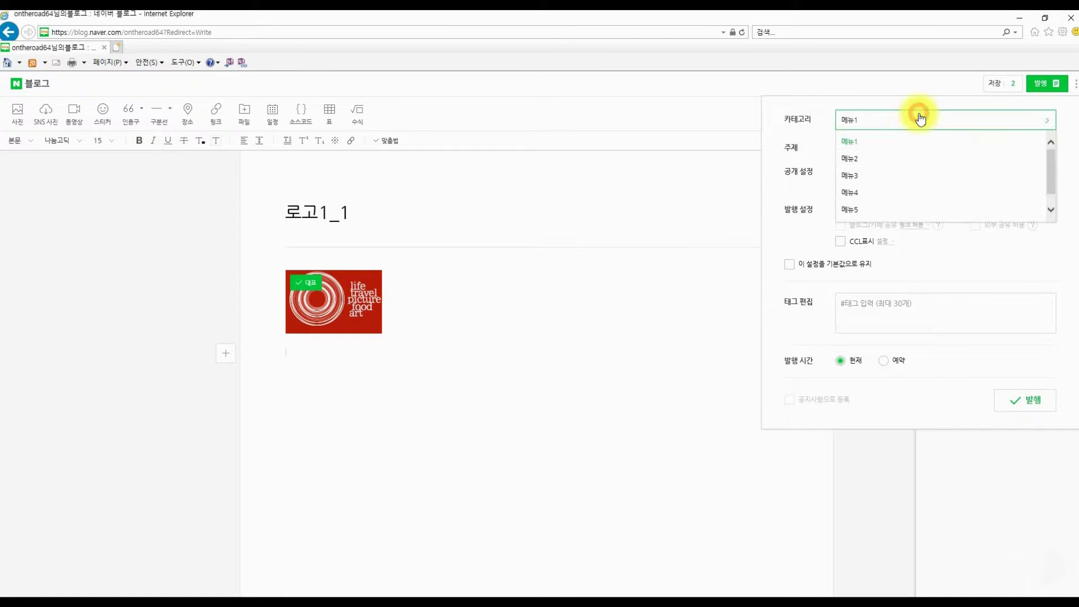
click(920, 118)
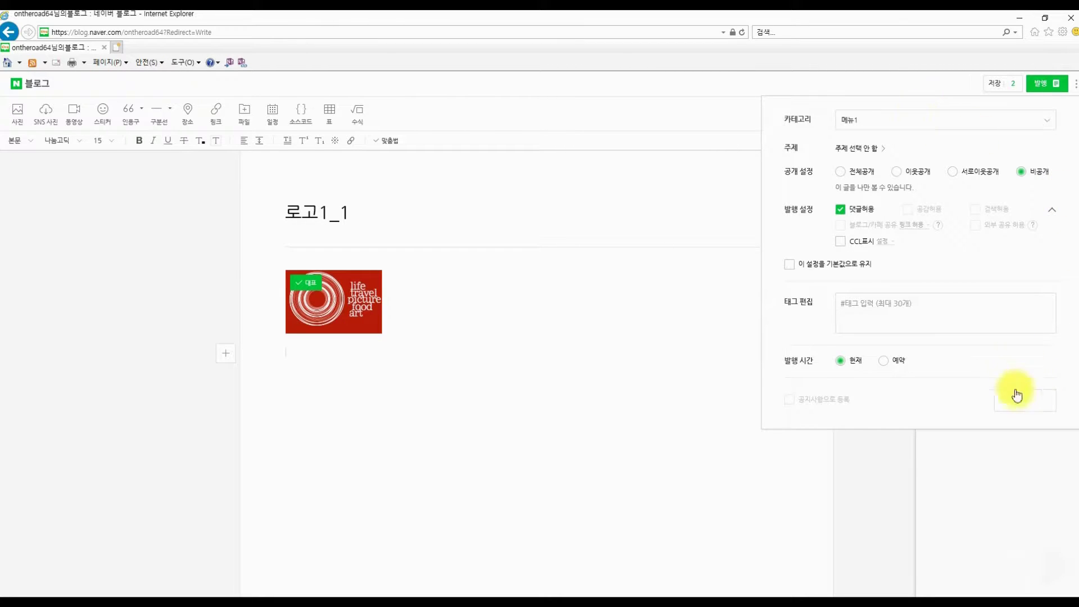
click(1020, 399)
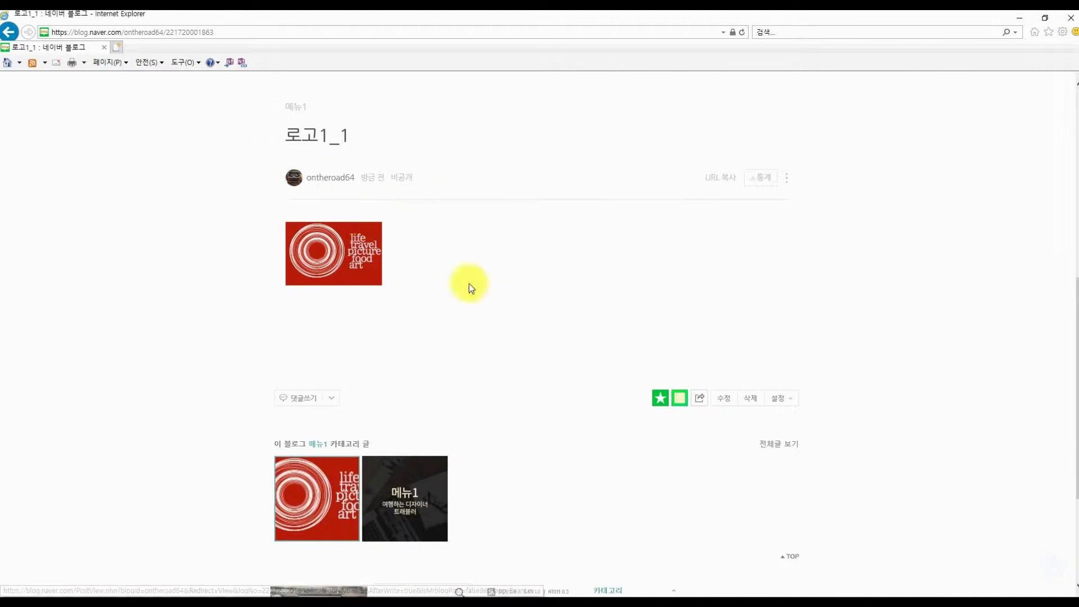
Step: Copy the full URL of the published logo image from its properties and close the properties window
right_click(366, 252)
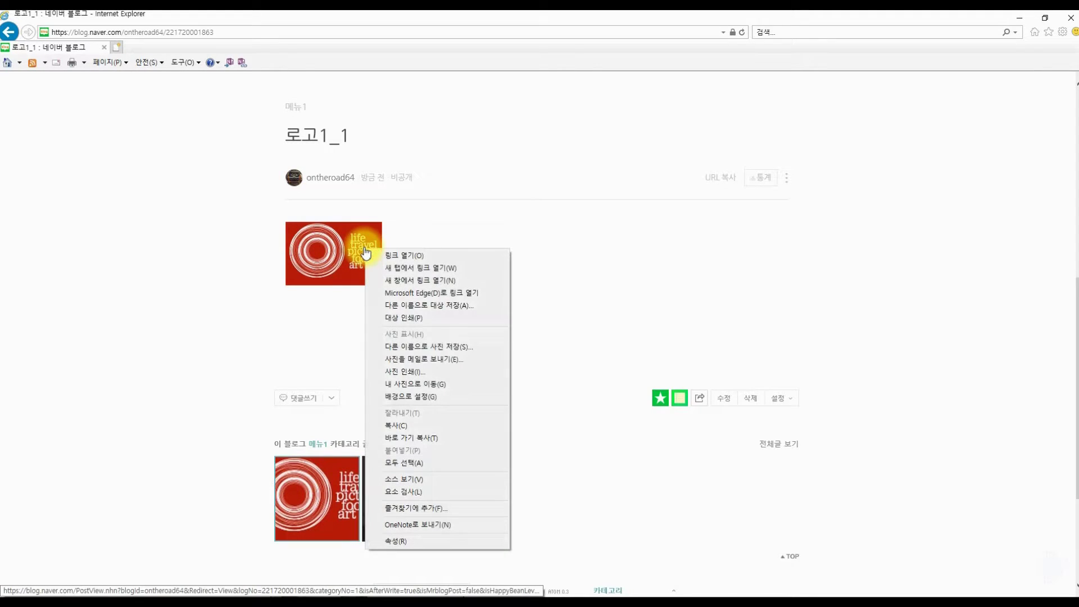
click(417, 541)
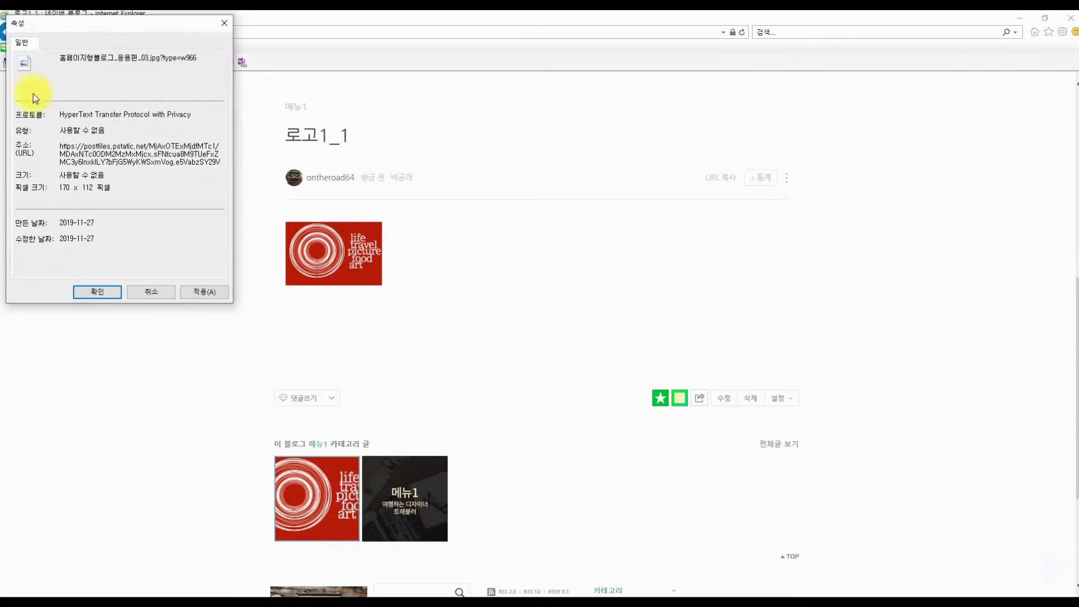
drag(93, 31, 354, 141)
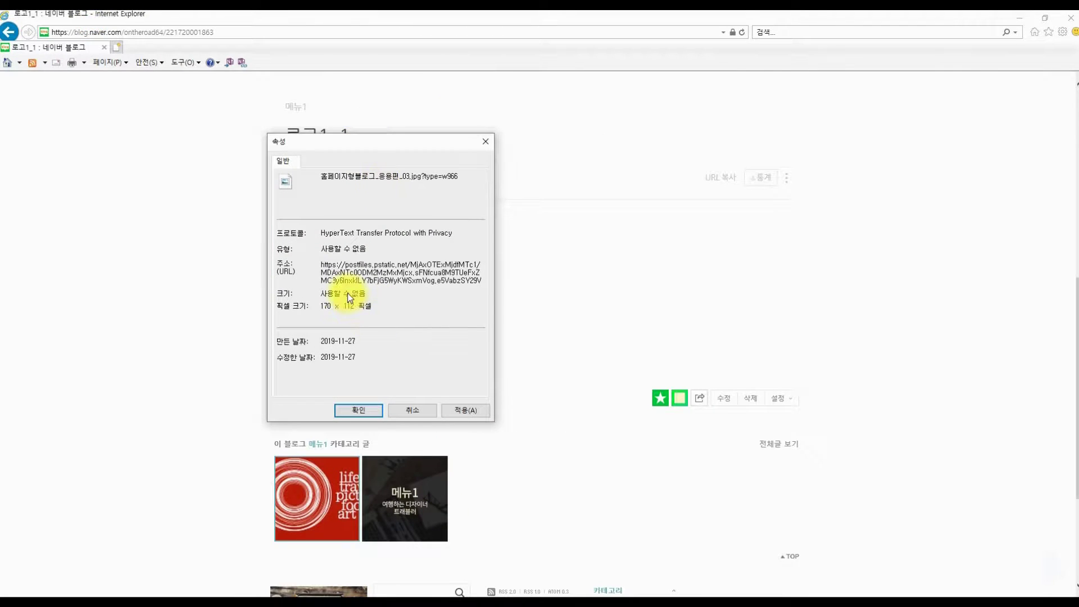
click(337, 276)
drag(323, 262, 491, 308)
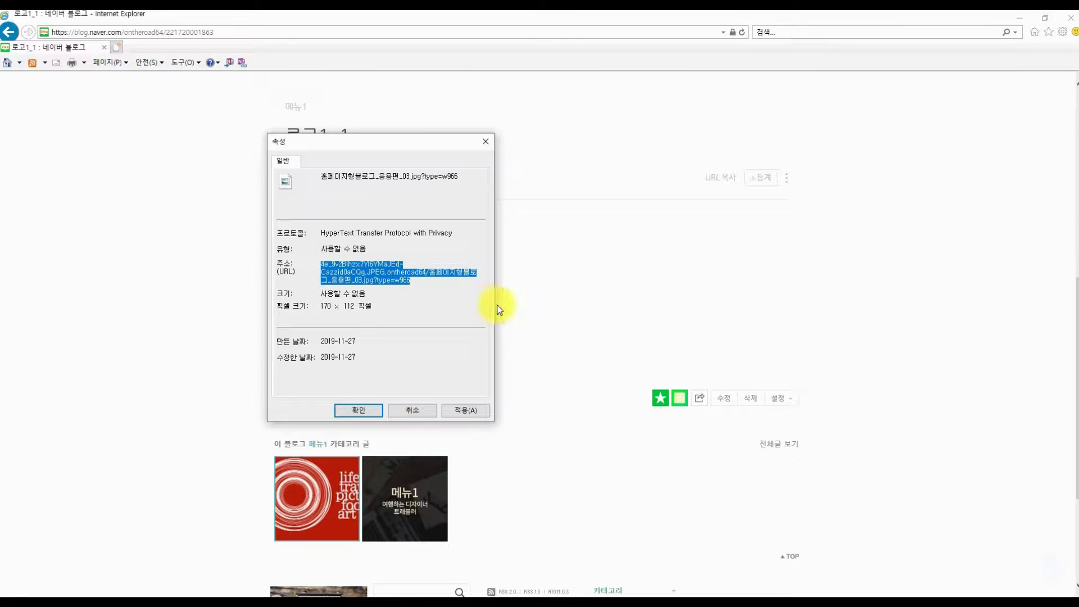
right_click(369, 273)
click(394, 311)
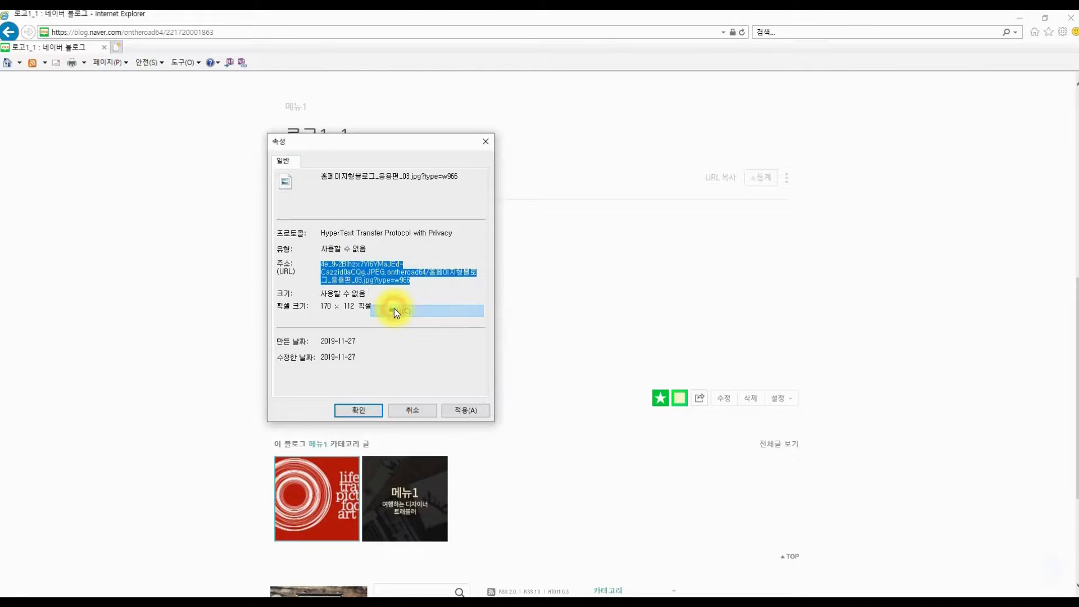
click(362, 410)
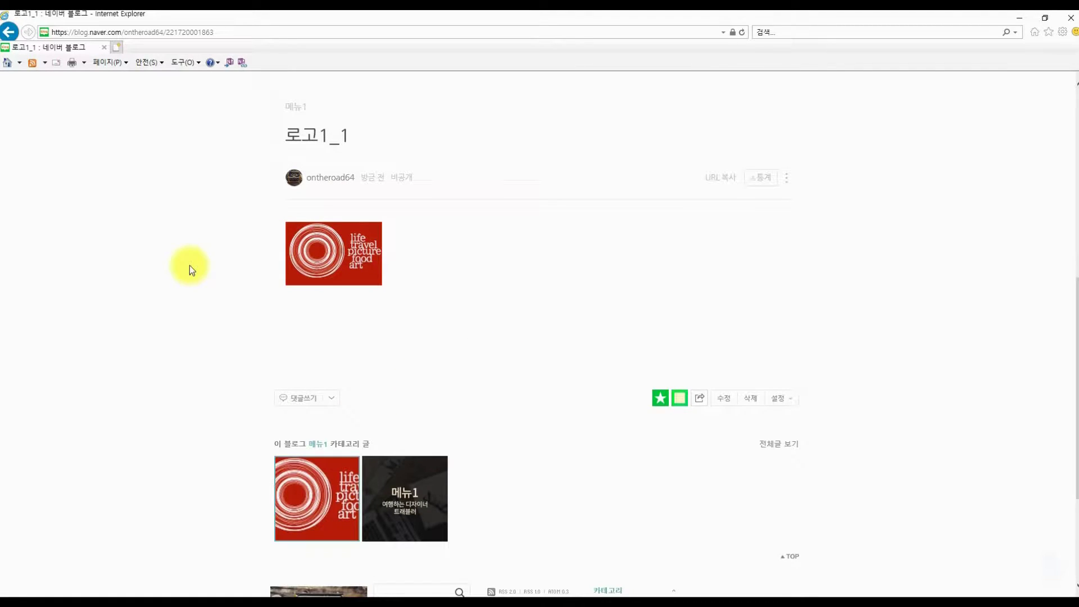
Step: Switch to the empty Notepad document and enter the heading 로고1_1 URL 주소:
mouse_move(315, 601)
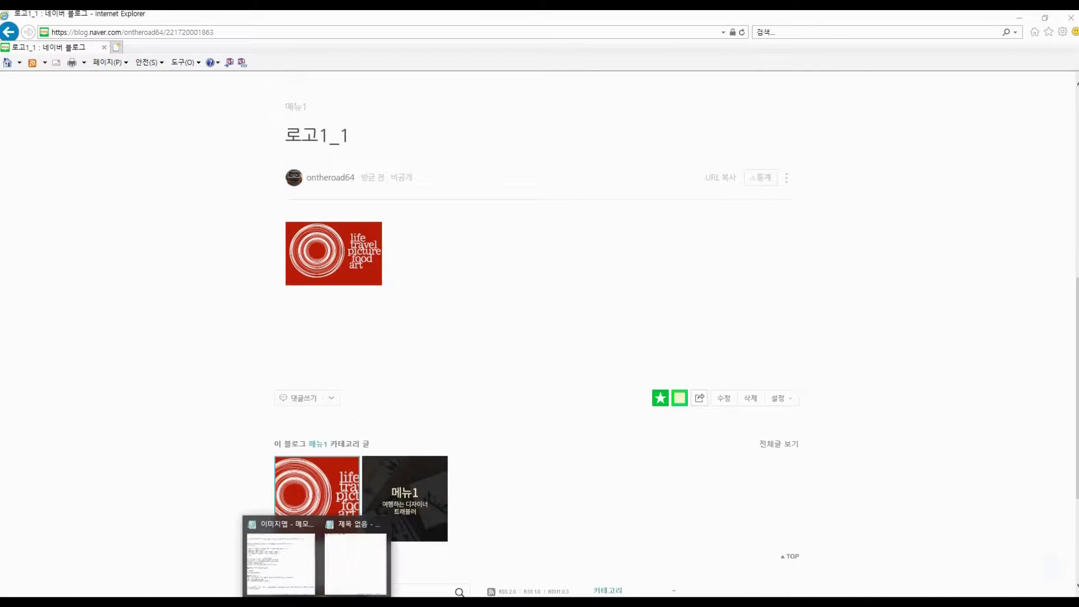
click(346, 584)
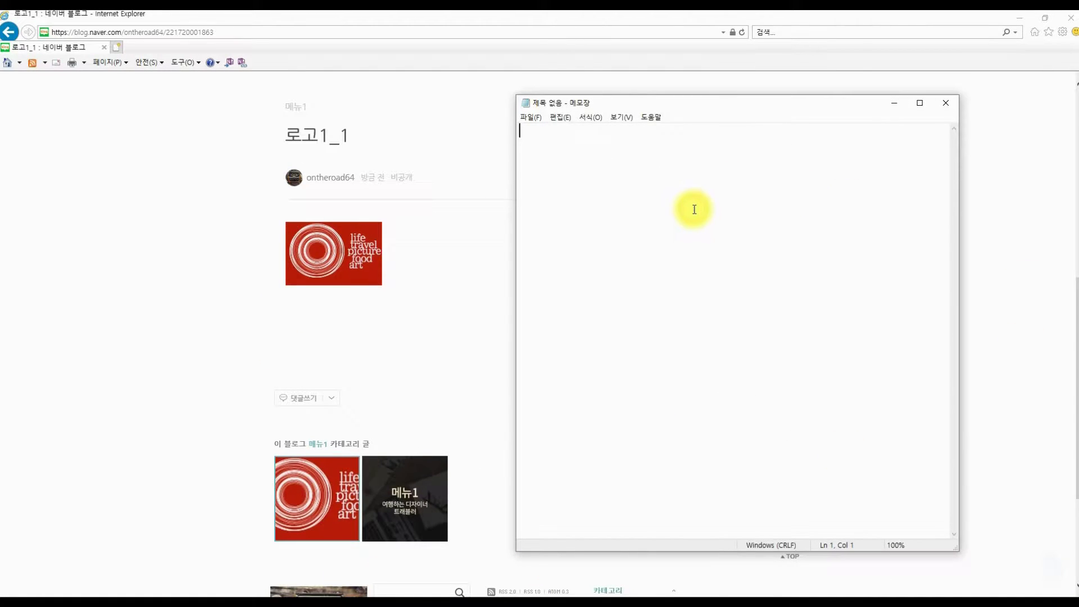
text(Folde)
key(BackSpace)
key(BackSpace)
key(BackSpace)
key(BackSpace)
key(BackSpace)
text(로고1_1 )
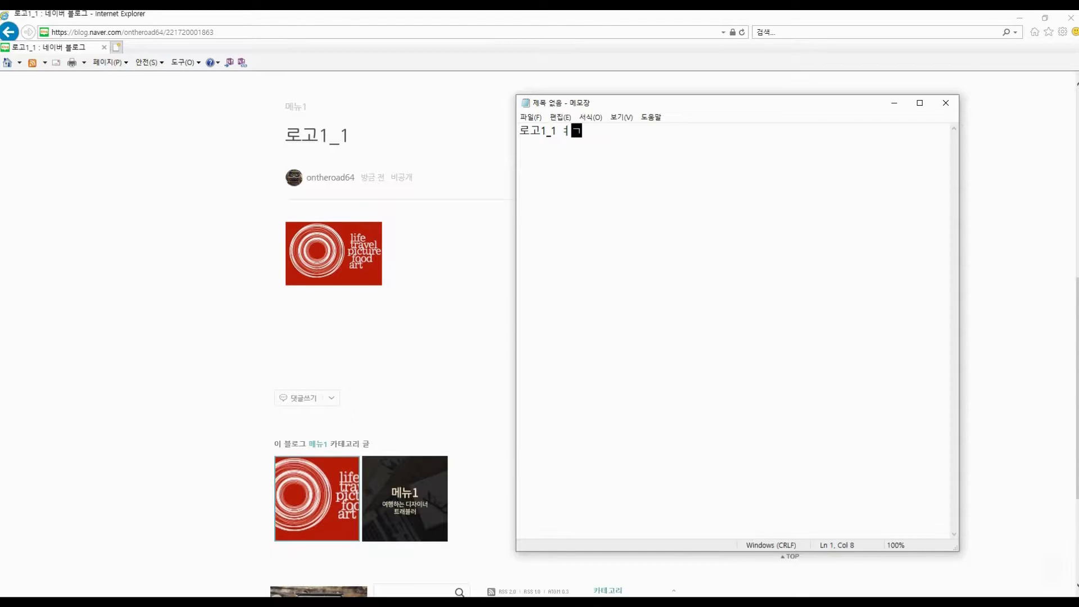
text(URL 주소:)
Step: Paste the copied logo image URL below the heading, followed by blank lines
key(Return)
key(Return)
key(ctrl+v)
key(Return)
key(Return)
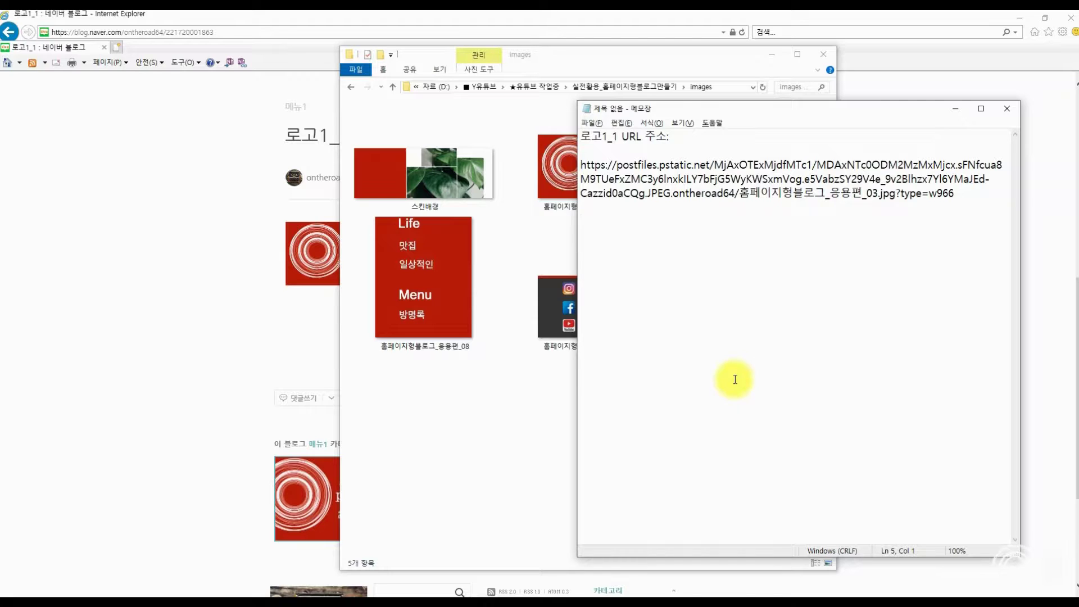
Step: Look over the remaining sliced images 06, 08 and 10 in the images folder
click(476, 399)
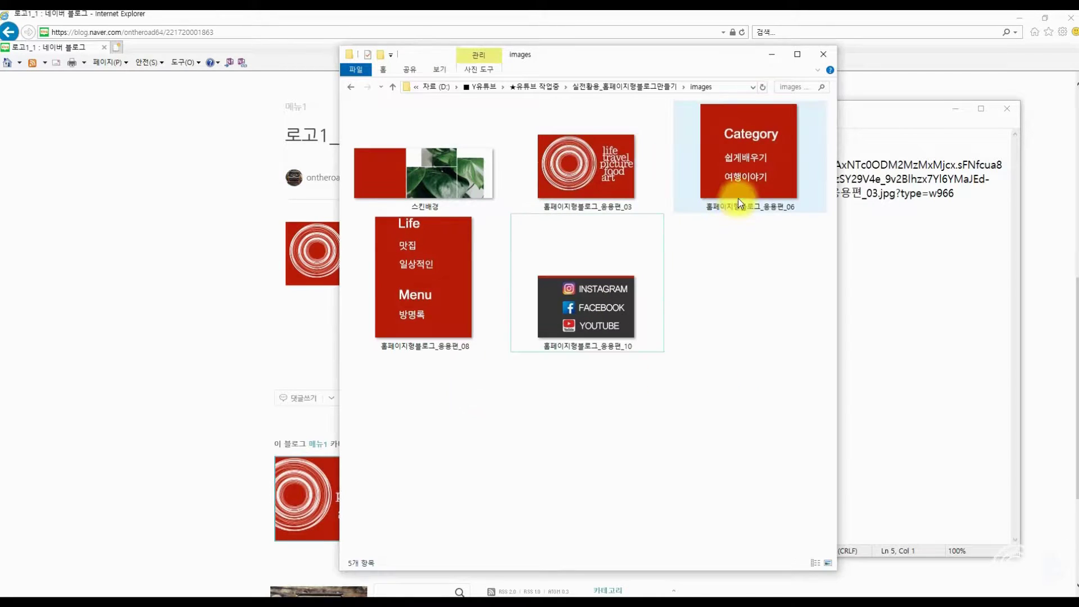
click(750, 187)
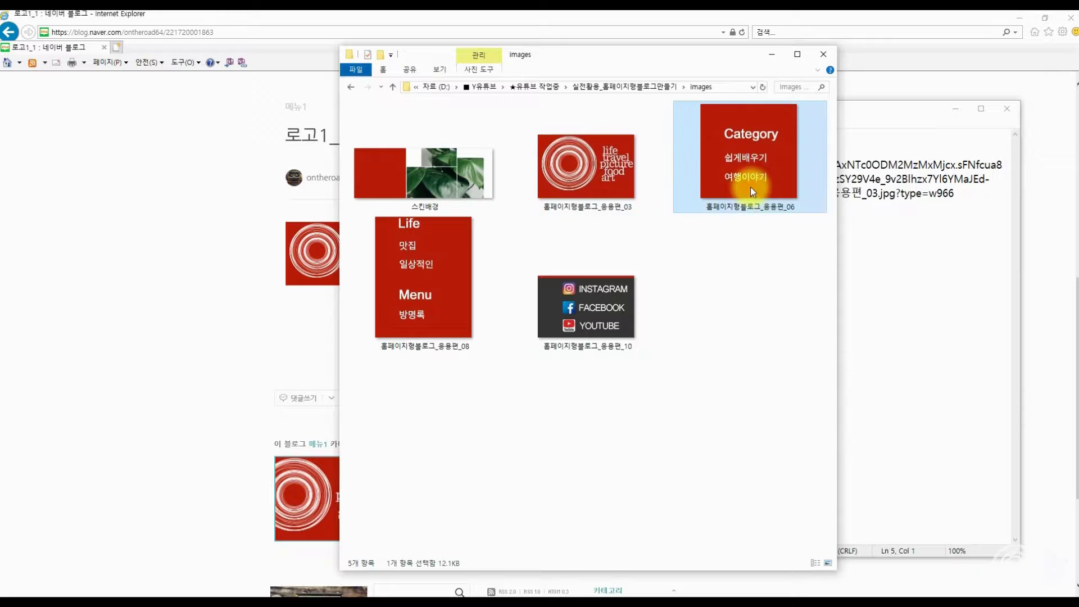
click(466, 306)
click(581, 311)
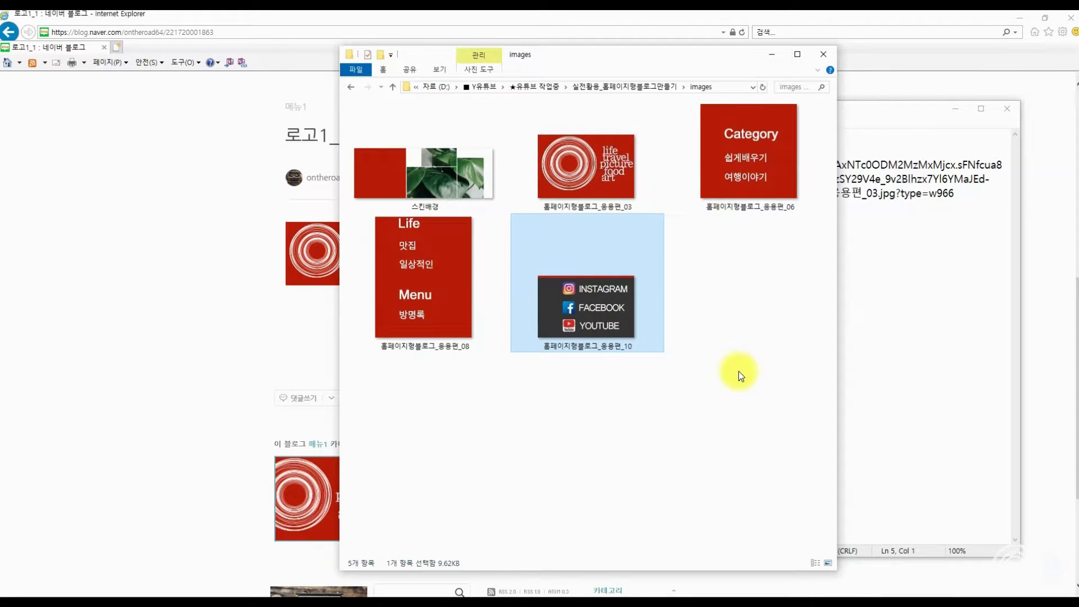
click(848, 342)
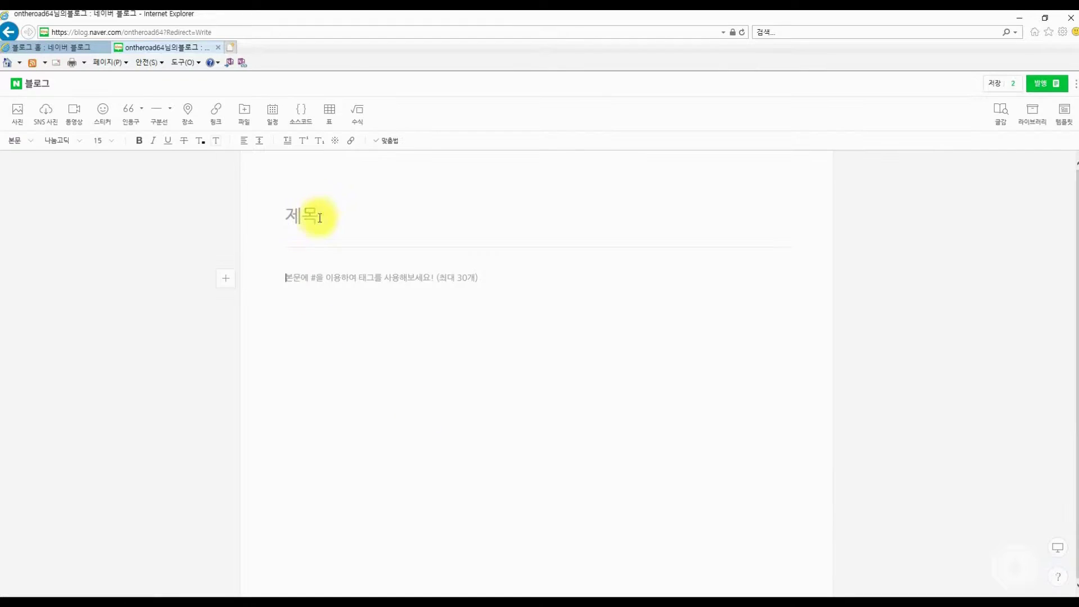
Step: Title the new blog post 2줄 1_1 and insert the image 홈페이지형블로그_응용편_06
text(2줄 1_1)
click(319, 214)
click(18, 113)
click(596, 236)
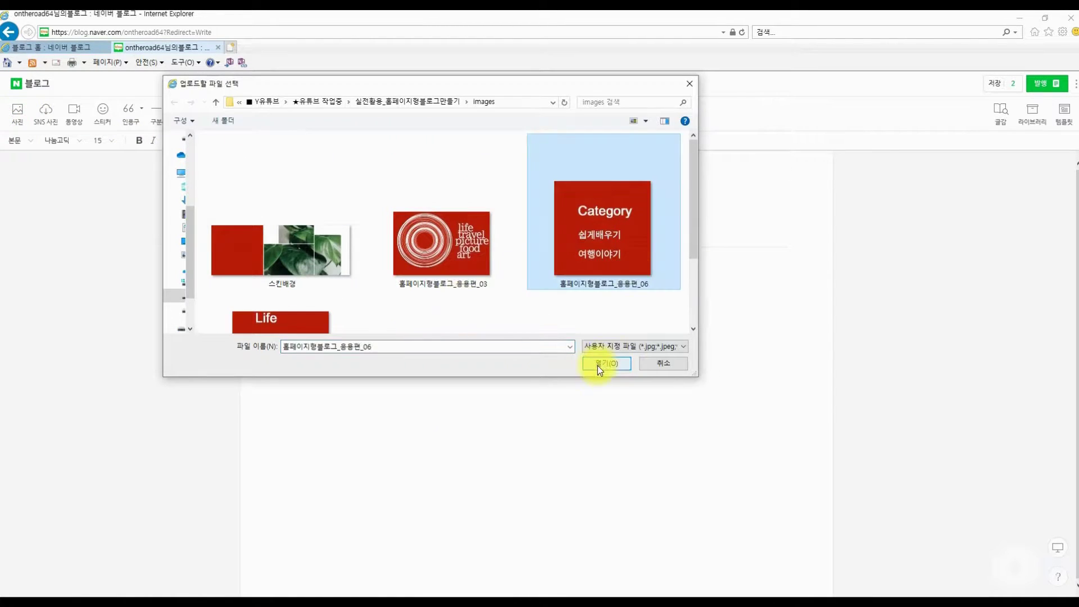
click(598, 365)
Step: Publish the 2줄 1_1 post as private (비공개) in the 메뉴1 category
click(1042, 84)
click(1024, 172)
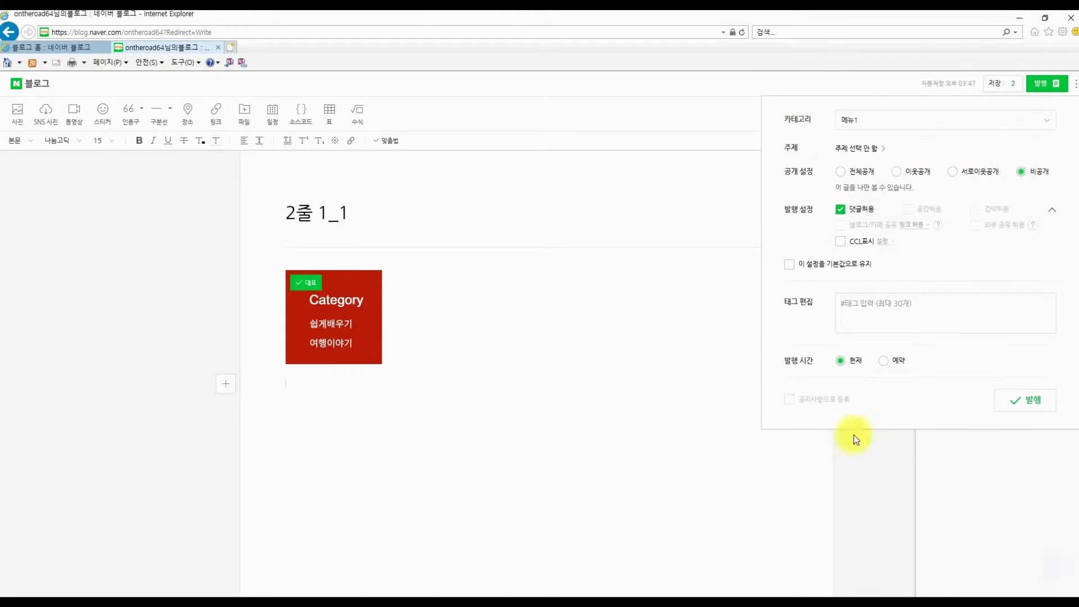
click(1030, 399)
Step: Copy the full URL of the published Category image from its properties
scroll(249, 381, up, 5)
right_click(313, 306)
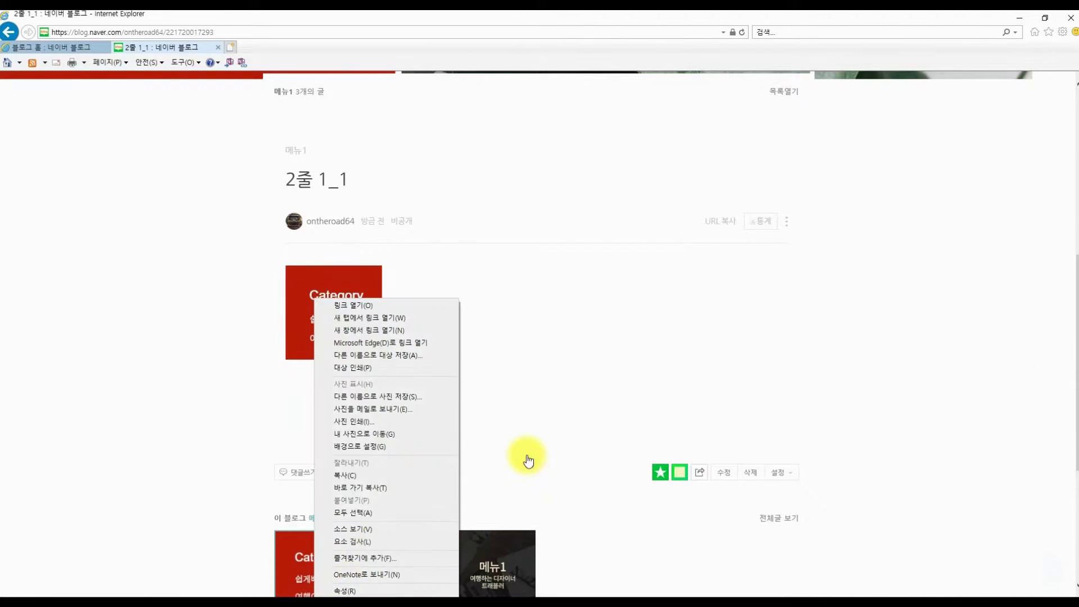
scroll(305, 182, down, 2)
right_click(305, 182)
click(335, 470)
drag(62, 145, 156, 162)
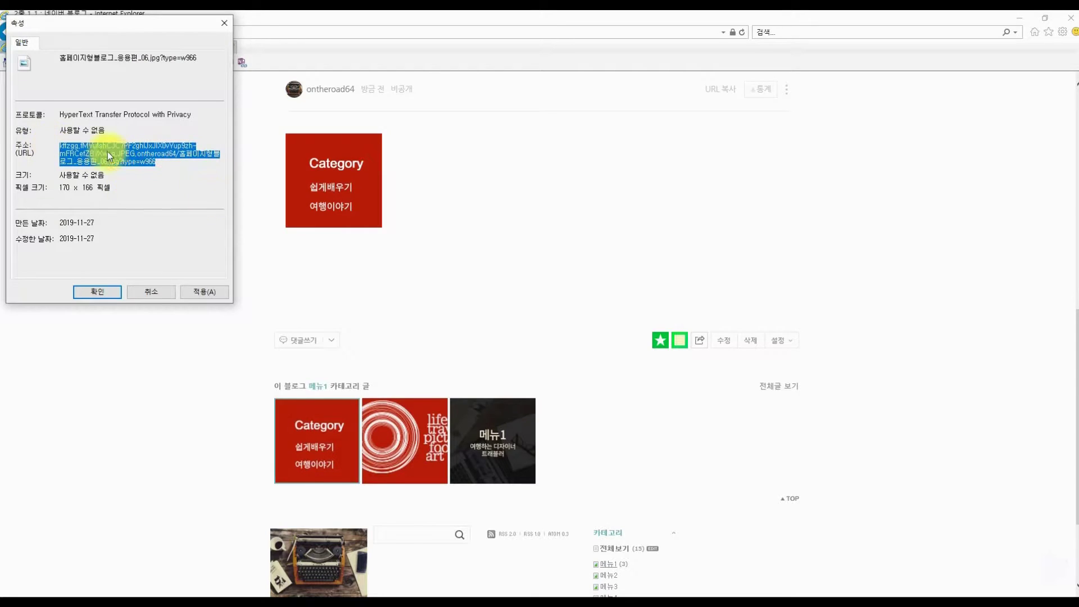
Step: Paste the URL into Notepad under the 2줄1_1 URL 주소: heading and close the image properties window
key(alt+Tab)
key(ctrl+v)
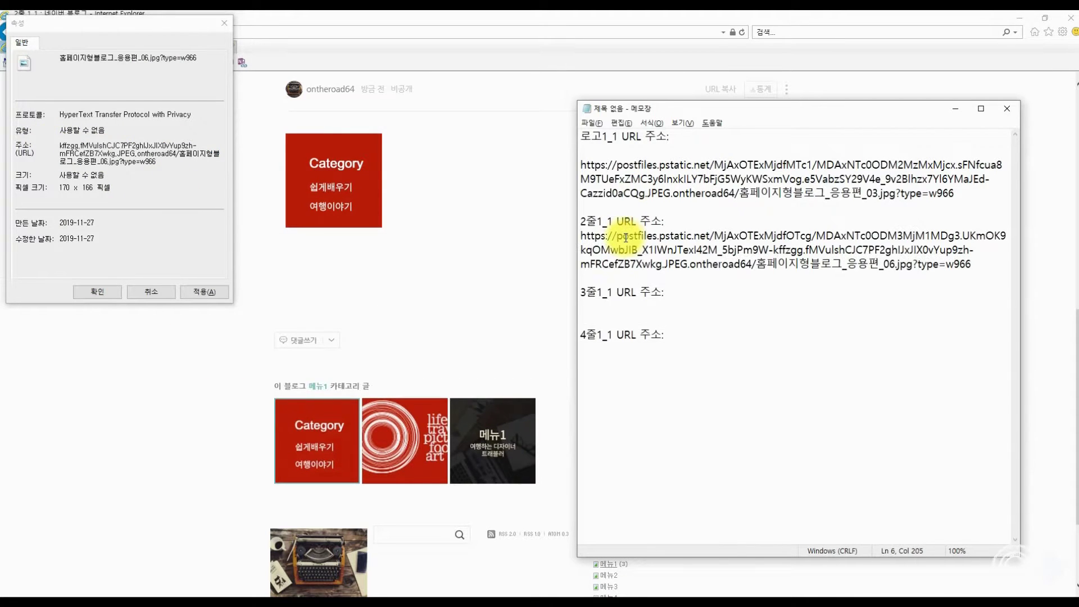
click(112, 292)
Step: Start another blog post and title it 3줄1_1
click(660, 339)
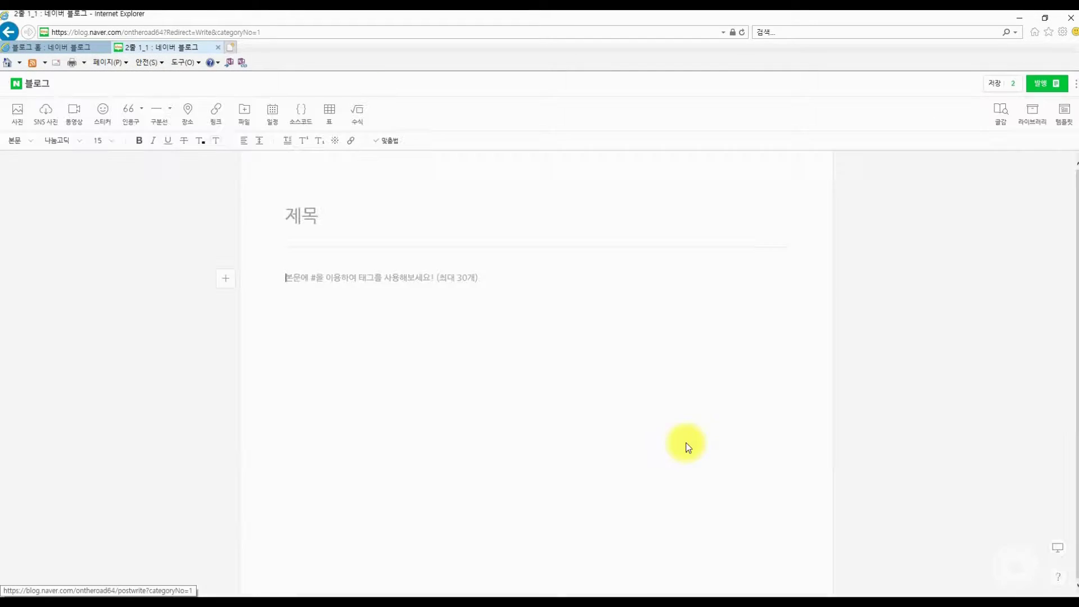
click(320, 219)
text(3줄1_1)
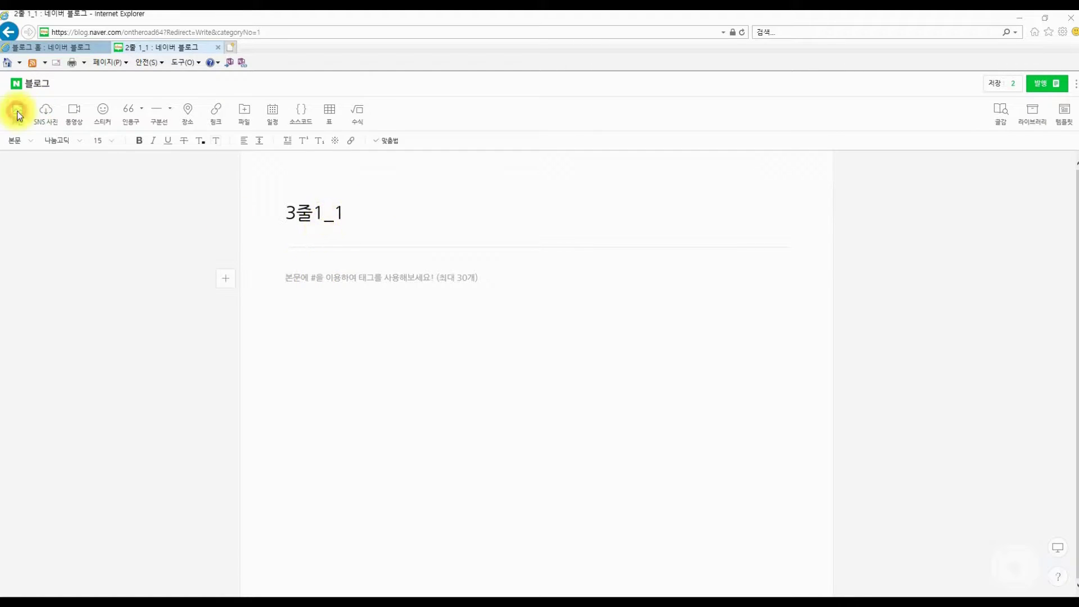
Step: Insert the Life/Menu image 홈페이지형블로그_응용편_08 into the 3줄1_1 post and publish it
click(17, 111)
click(252, 265)
click(618, 361)
click(1040, 83)
click(1033, 400)
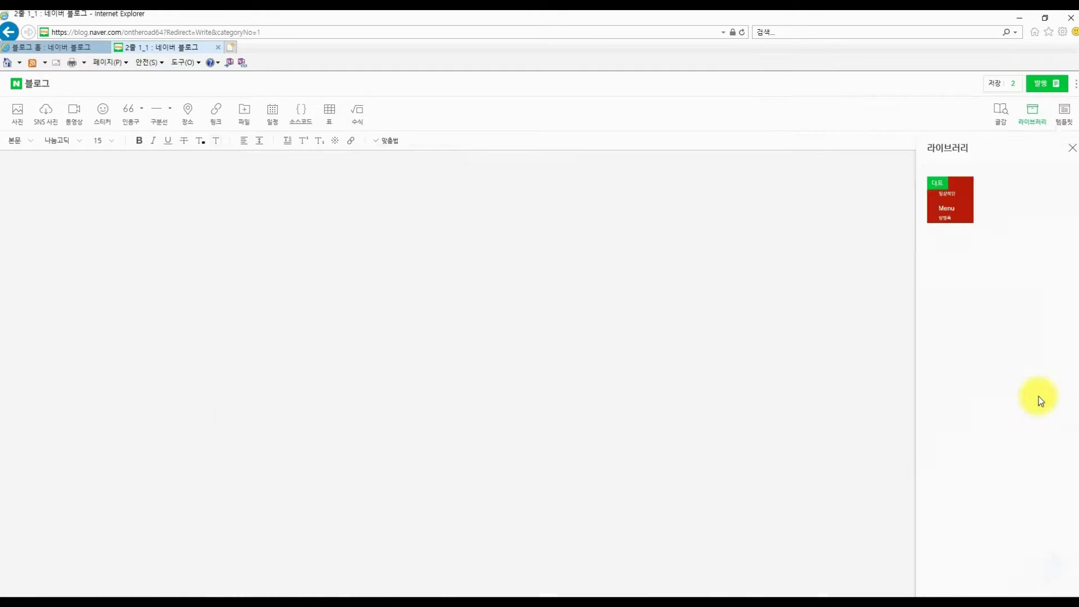
Step: Copy the full URL of the published Life/Menu image, paste it into Notepad under 3줄1_1 URL 주소:, and close the image properties
right_click(325, 257)
click(410, 549)
drag(61, 147, 114, 154)
key(ctrl+c)
key(alt+Tab)
key(ctrl+v)
click(107, 293)
Step: Publish a new blog post titled 4줄 1_1 containing the SNS links image 홈페이지형블로그_응용편_10
scroll(744, 470, down, 4)
click(287, 528)
click(323, 212)
text(4줄 1_1)
click(18, 120)
double_click(379, 281)
click(1046, 84)
click(1039, 401)
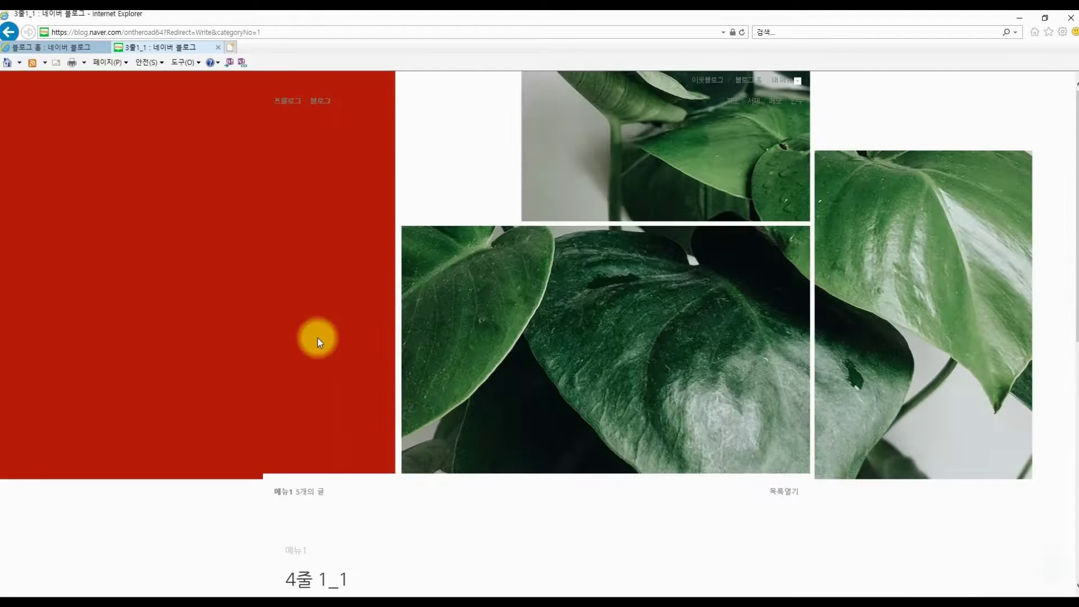
Step: Copy the full URL of the published SNS links image and paste it into Notepad under the 4줄1_1 URL 주소: heading
right_click(374, 313)
key(r)
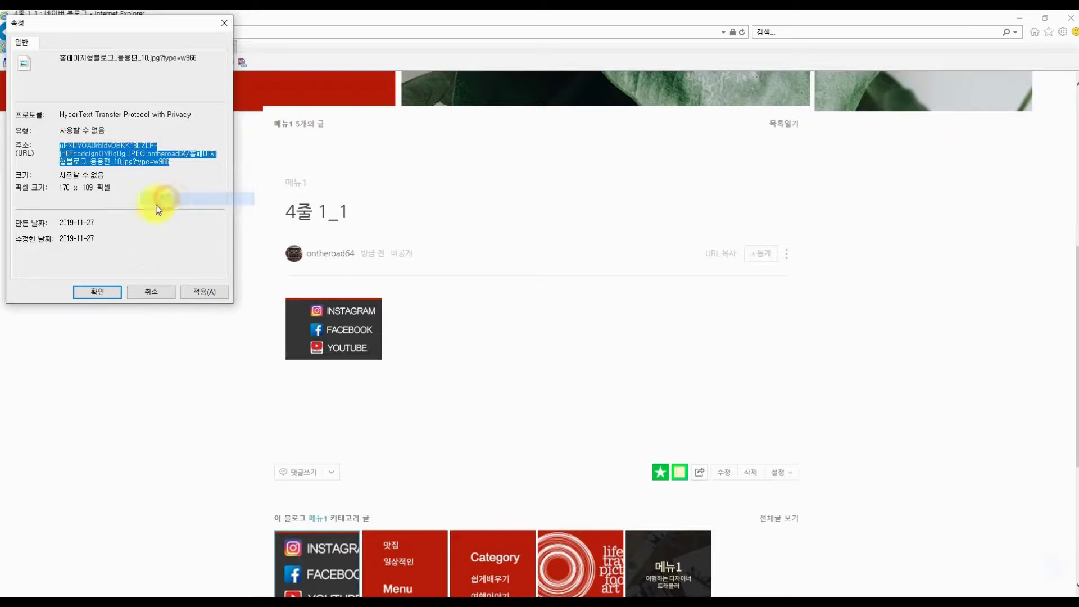
key(Return)
click(362, 575)
key(ctrl+v)
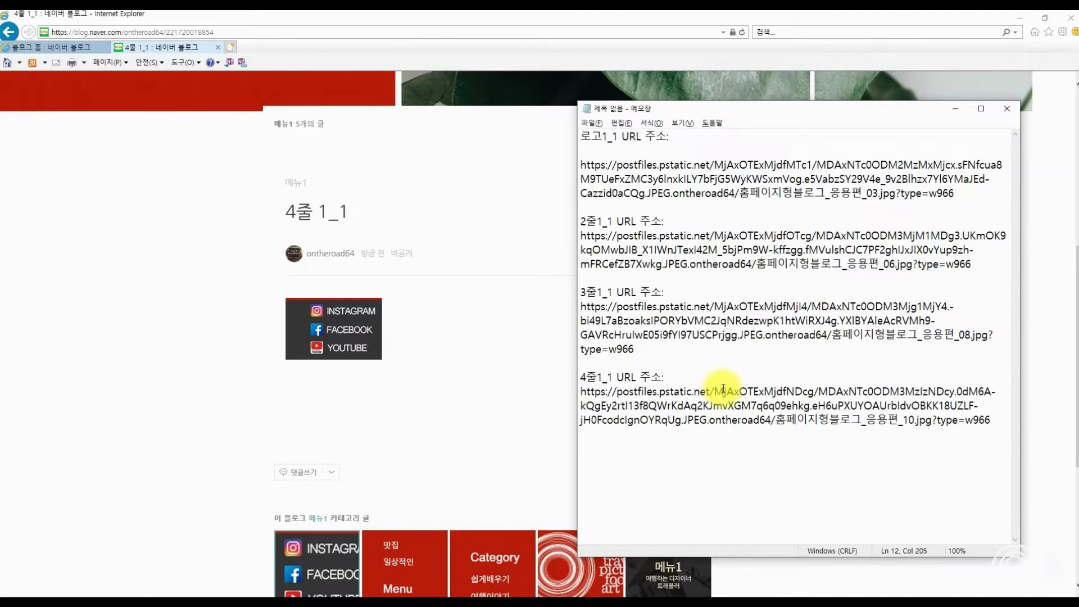
Step: Check the four sliced images in the images folder against the image URLs collected in Notepad
key(alt+Tab)
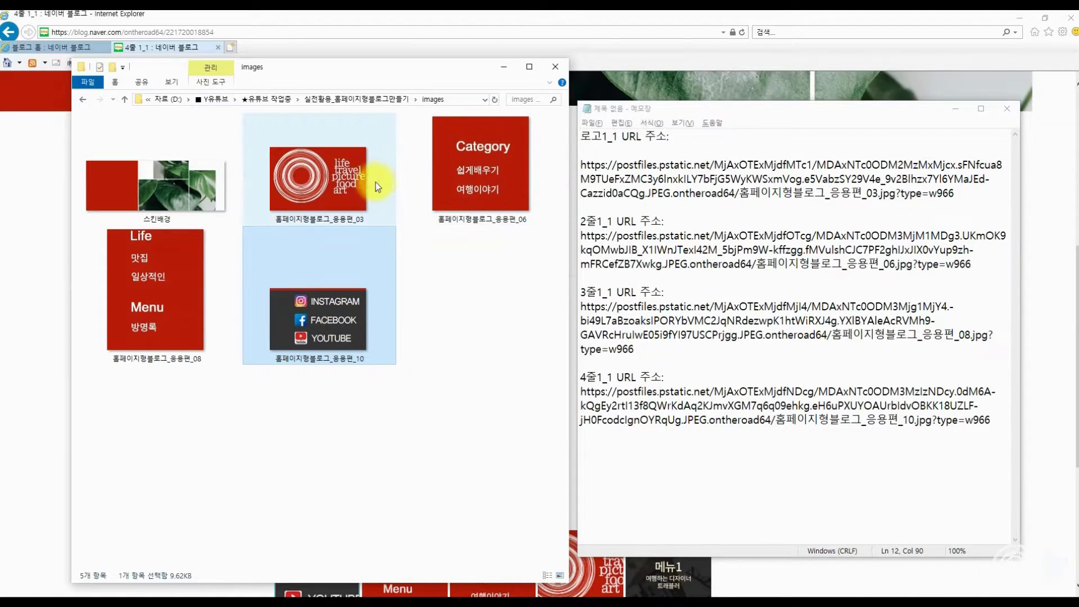
click(346, 188)
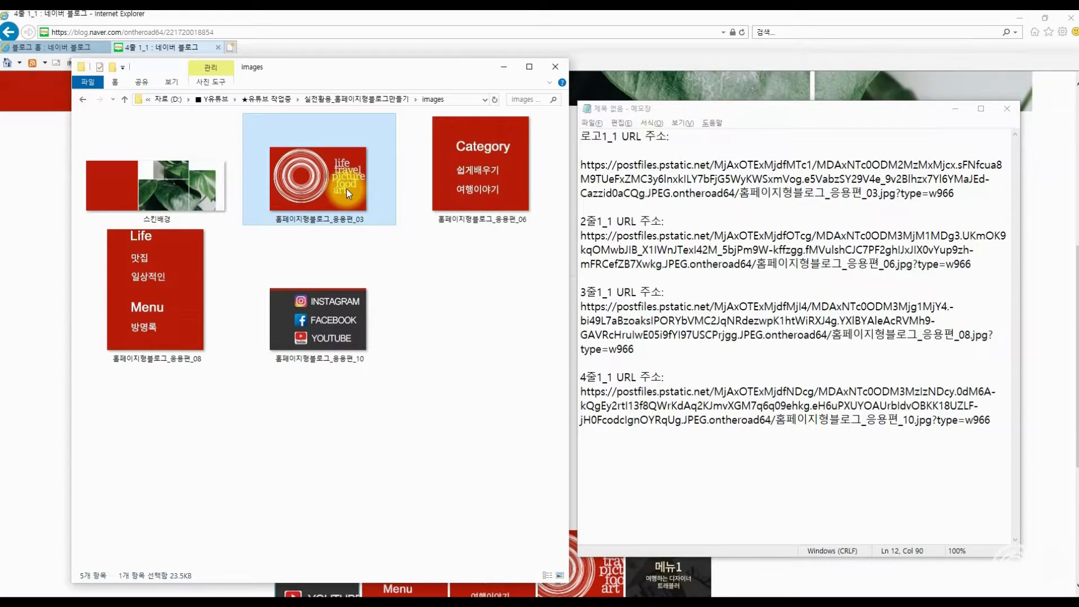
click(498, 173)
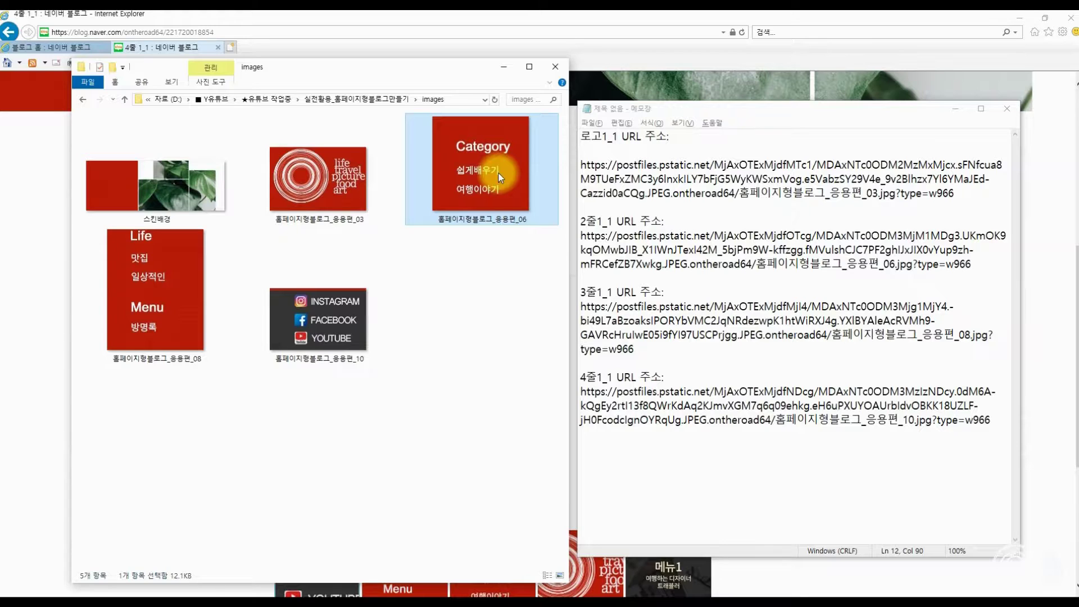
click(168, 298)
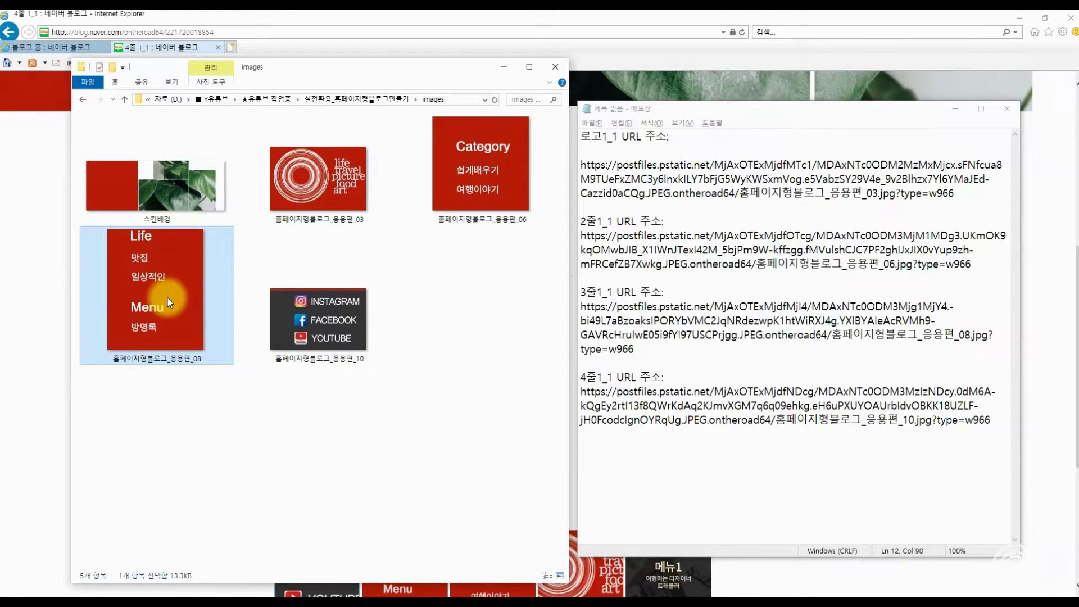
click(312, 308)
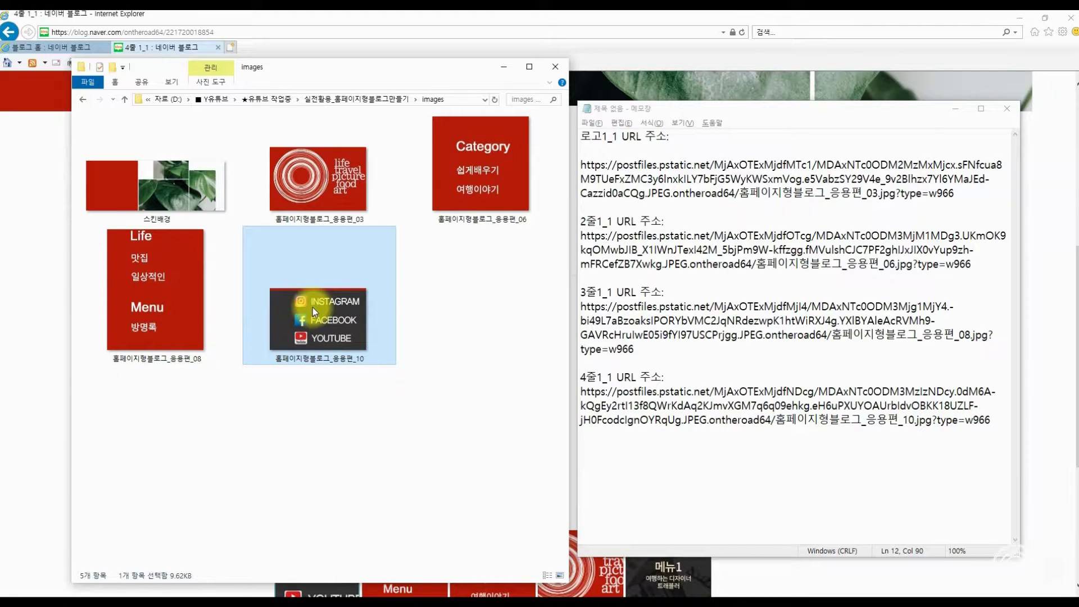
click(777, 431)
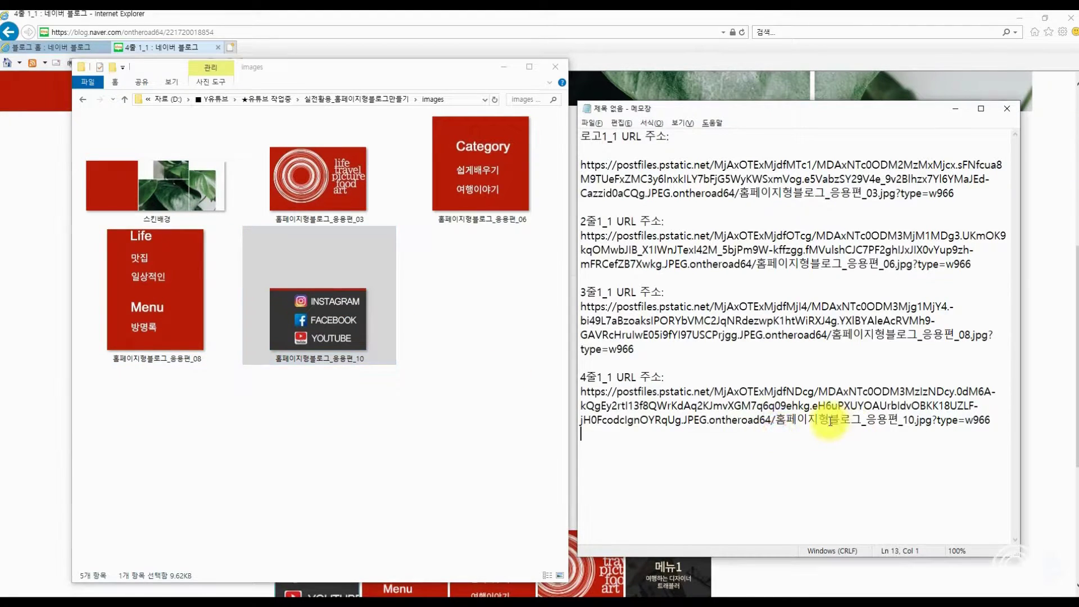
drag(990, 422, 574, 134)
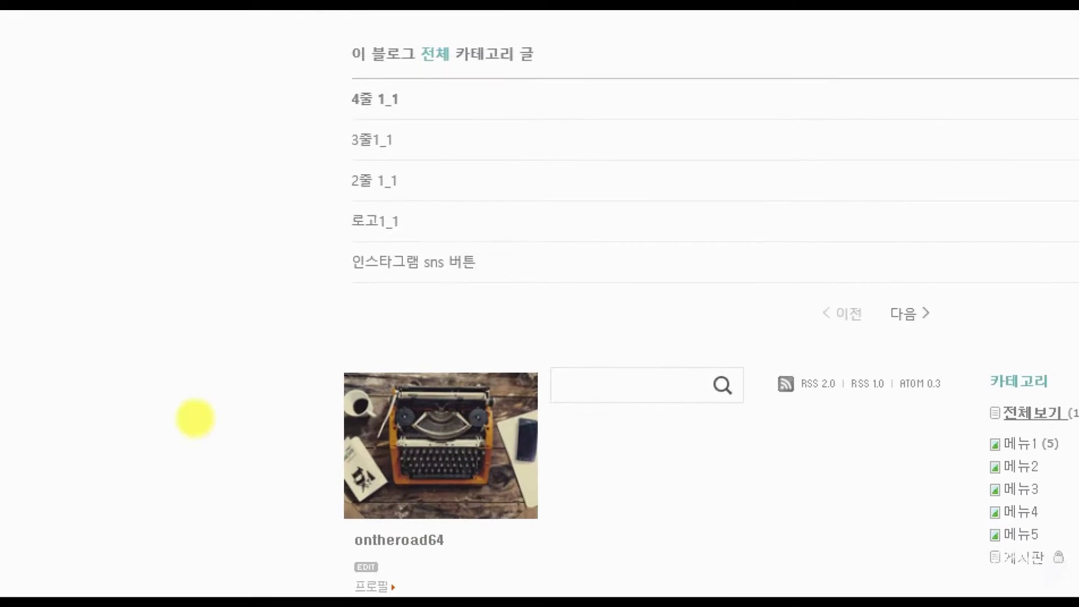
mouse_move(301, 481)
mouse_down()
mouse_move(325, 554)
mouse_move(284, 493)
mouse_up()
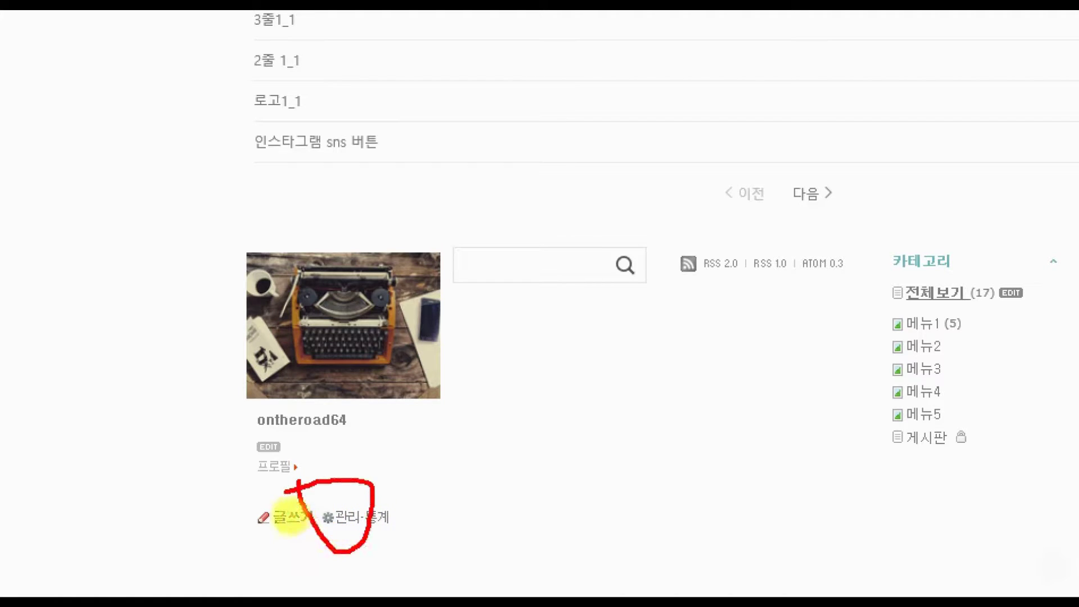
drag(347, 460, 417, 443)
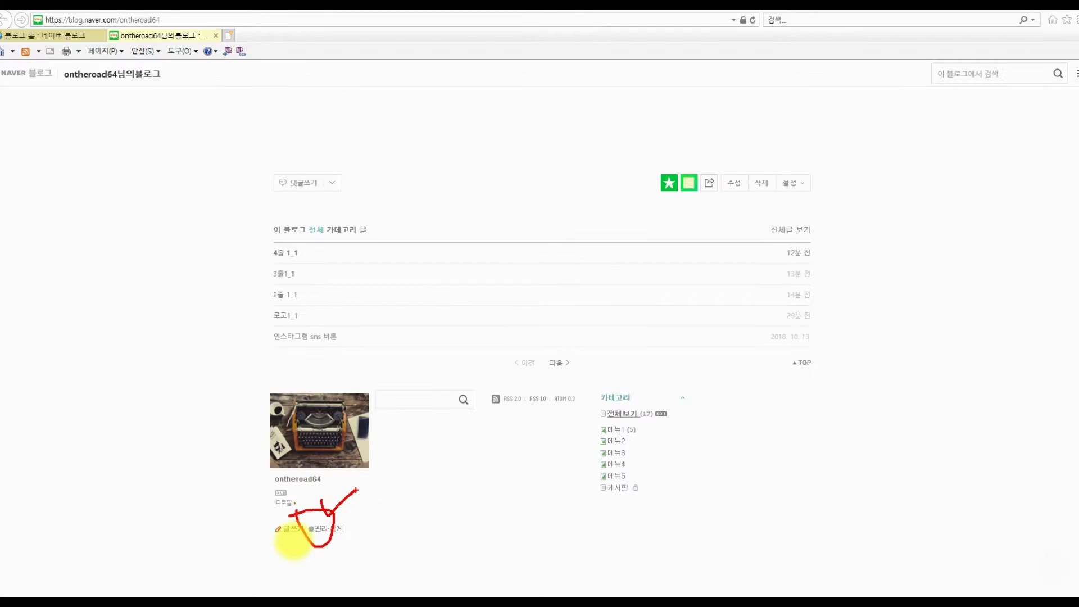
key(Escape)
Step: Open the blog's layout and widget settings (레이아웃·위젯 설정) from blog management and review the logo1_1 to logo1_5 widget row
click(322, 534)
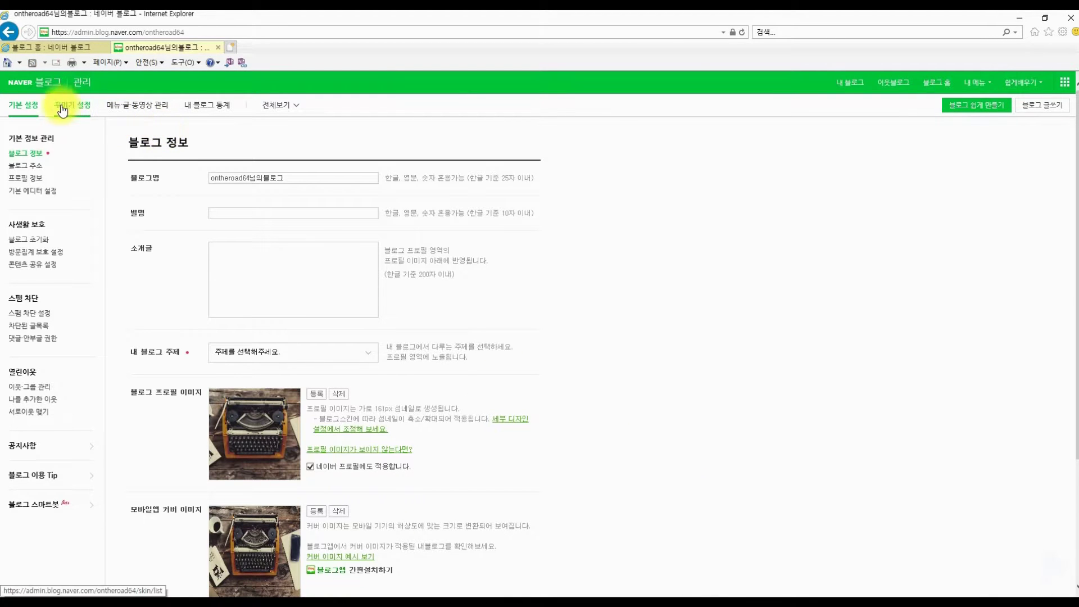
click(83, 111)
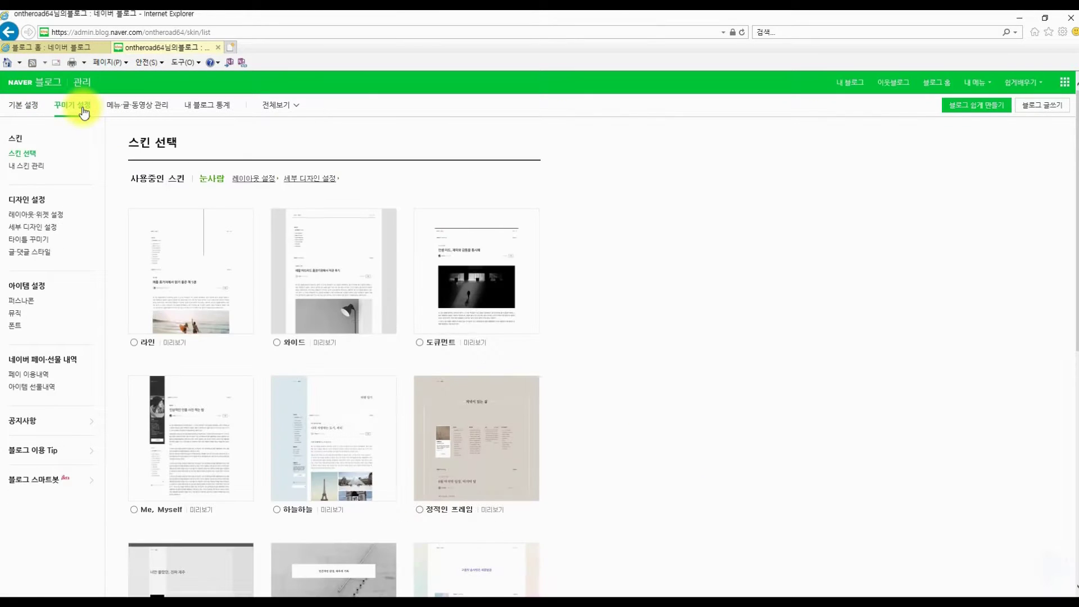
click(38, 216)
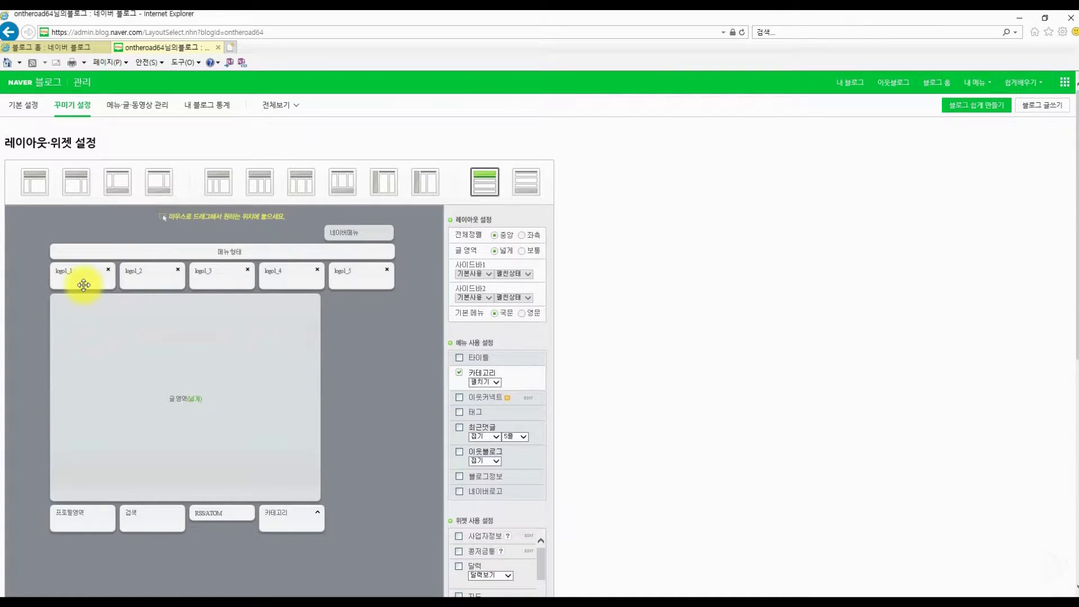
scroll(844, 538, down, 5)
scroll(845, 537, up, 5)
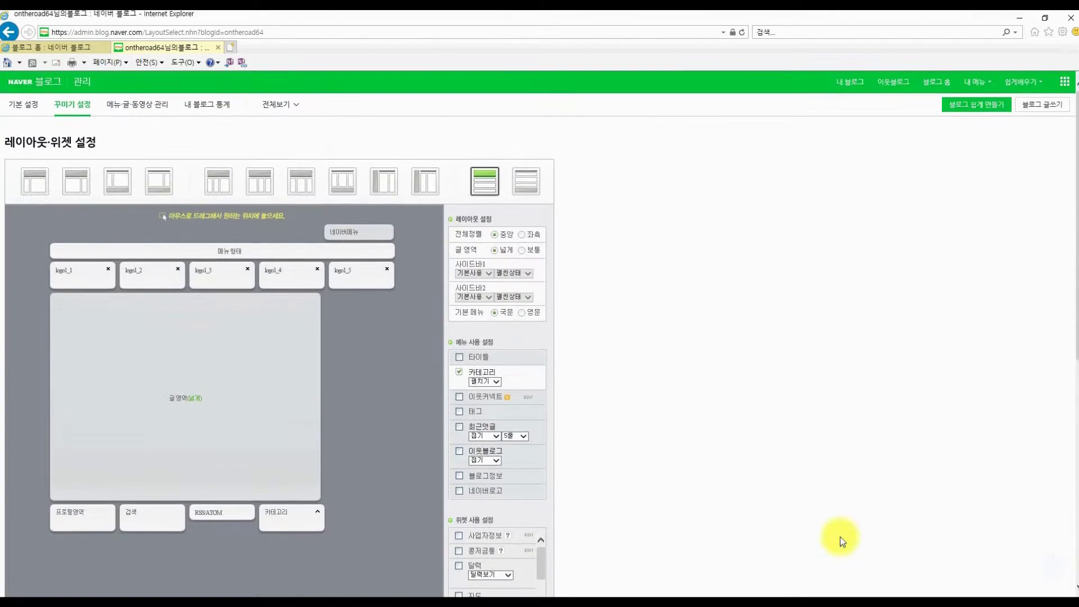
scroll(347, 416, down, 2)
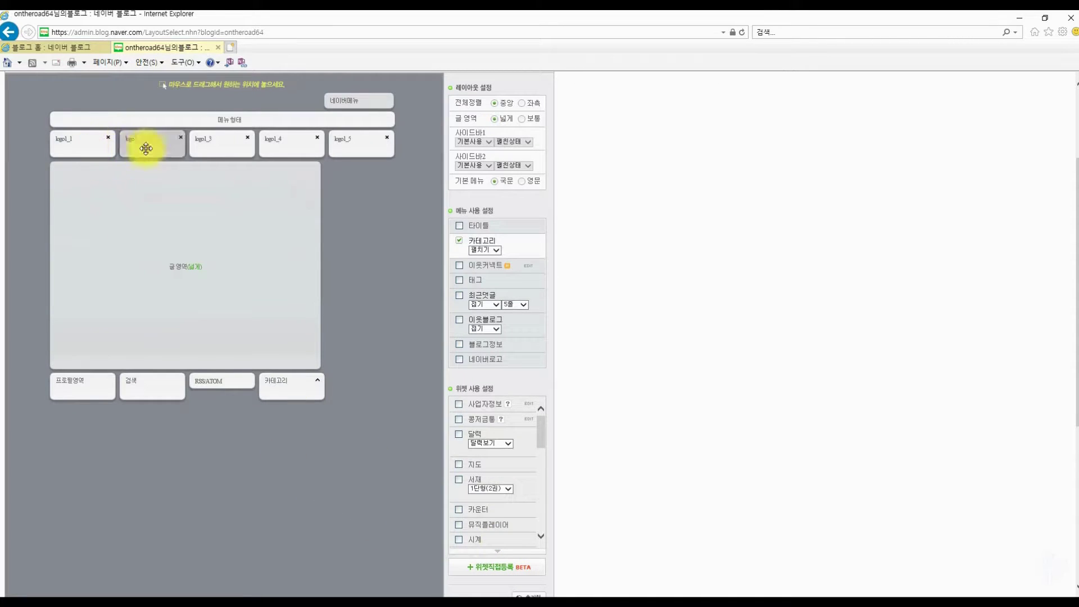
click(347, 152)
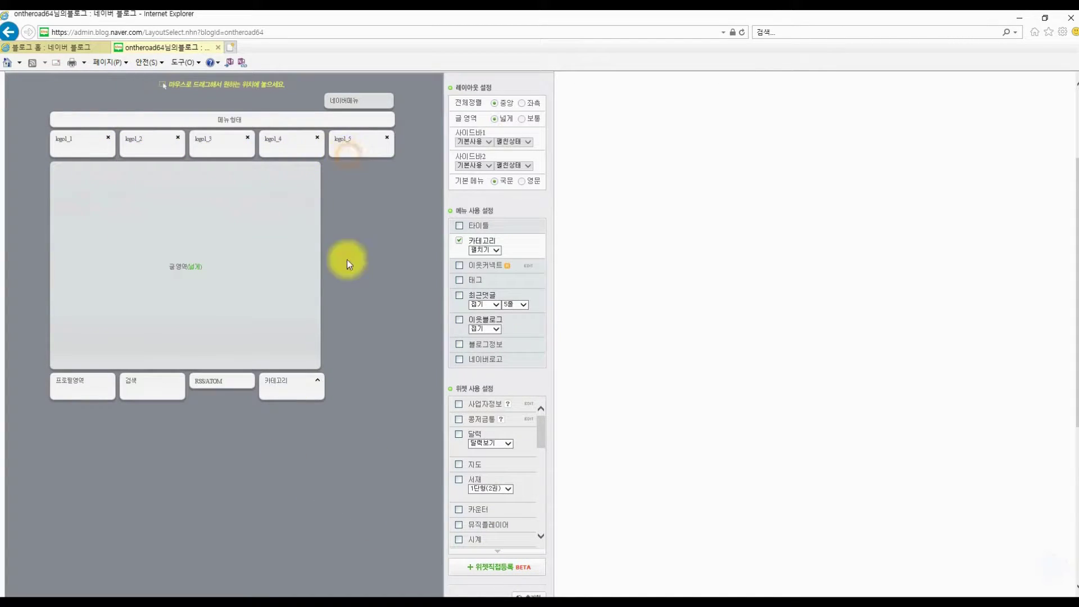
click(516, 567)
click(442, 309)
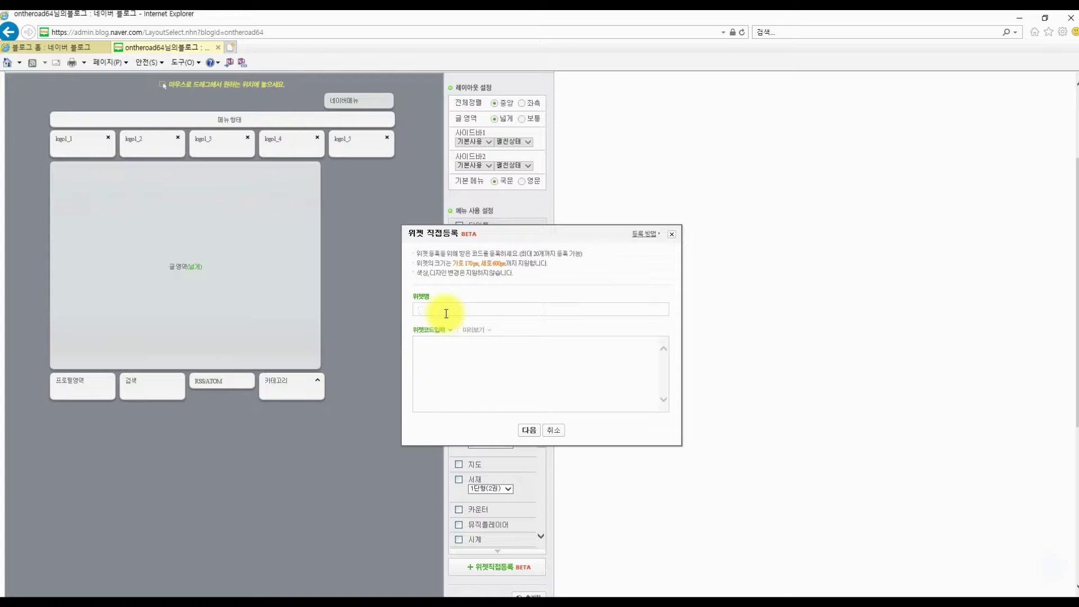
click(553, 431)
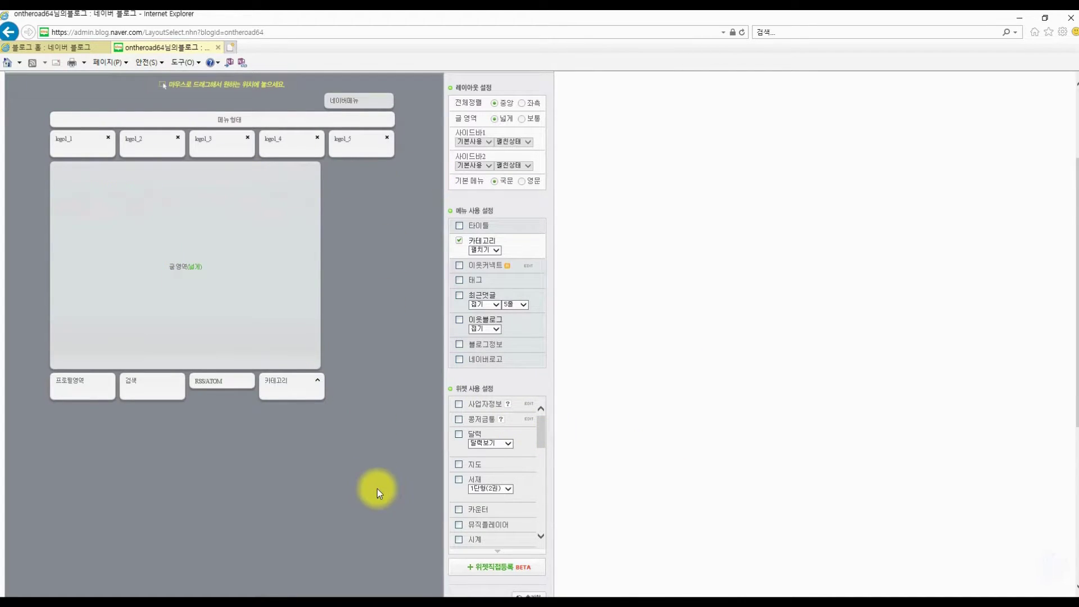
scroll(377, 488, up, 3)
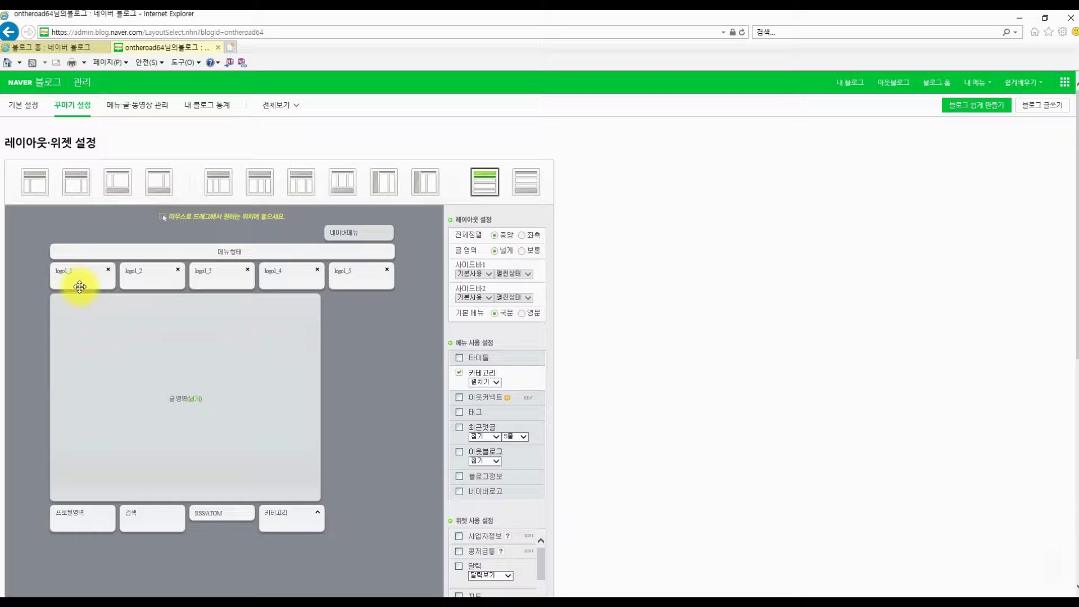
Step: Switch to Photoshop and examine the logo area of the blog skin design using a rectangular marquee
click(146, 596)
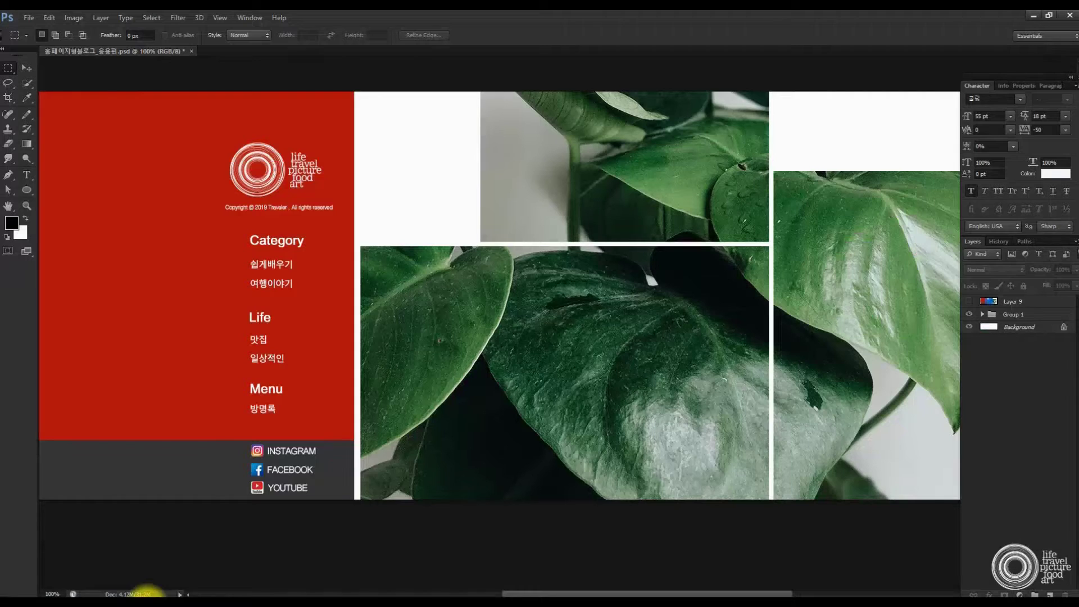
drag(212, 129, 348, 201)
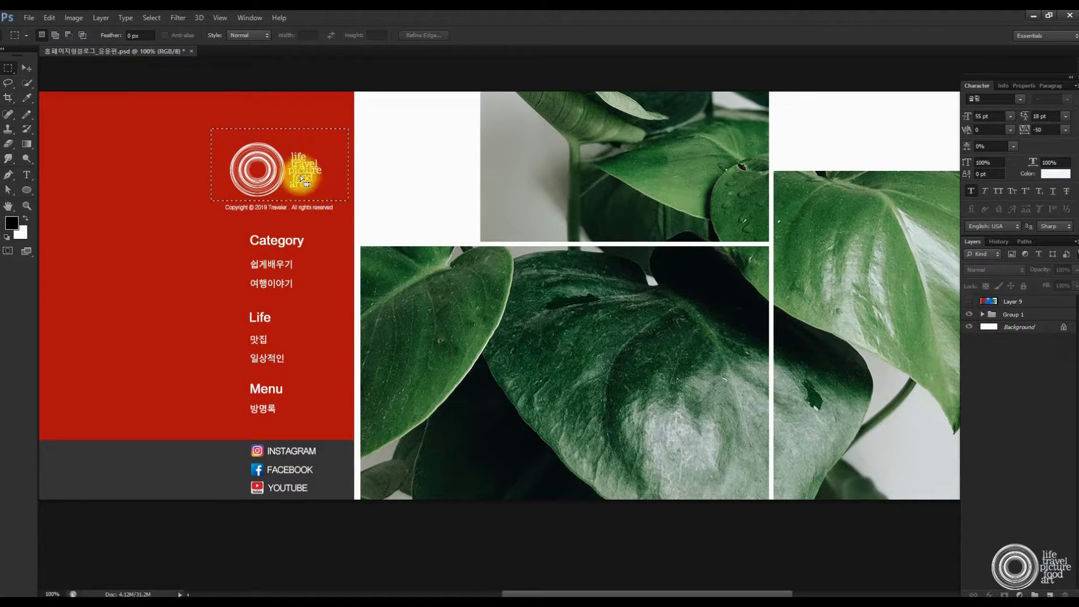
click(306, 176)
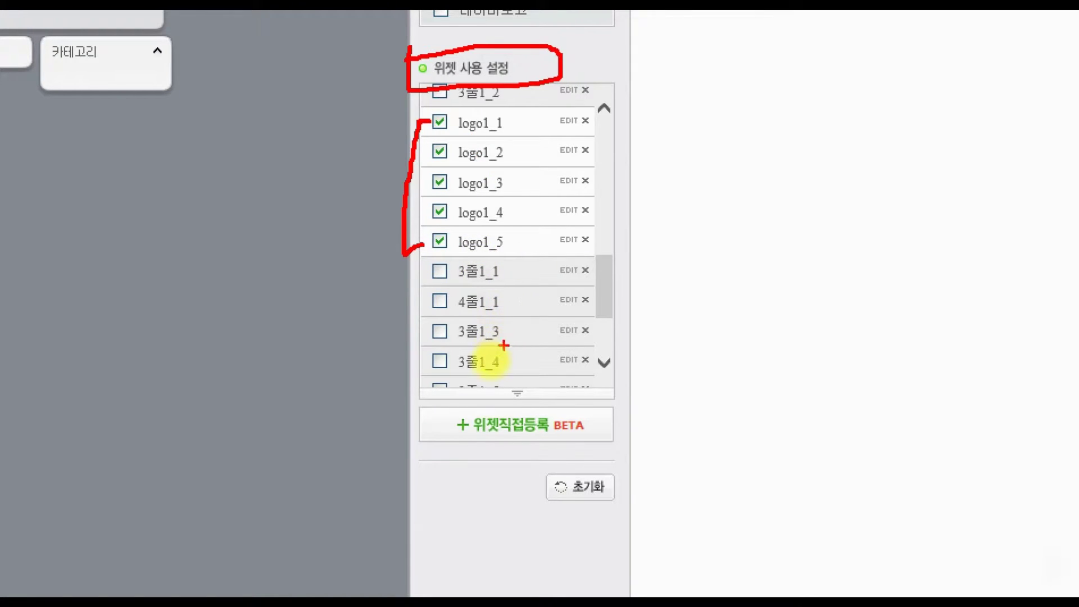
mouse_move(407, 411)
mouse_down()
mouse_move(407, 427)
mouse_move(668, 432)
mouse_move(405, 395)
mouse_move(387, 432)
mouse_up()
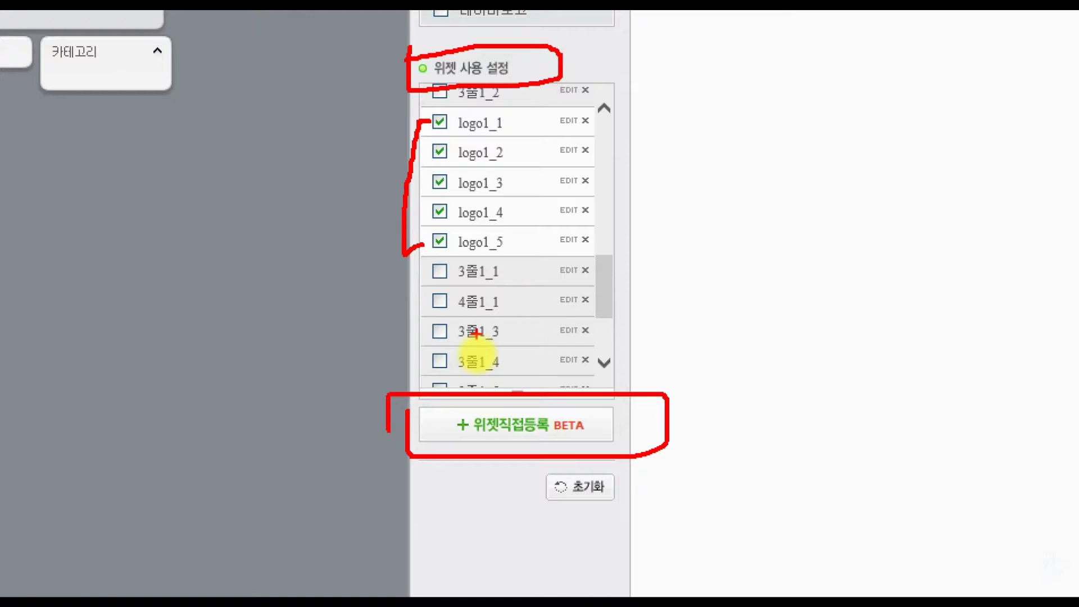
mouse_move(539, 109)
mouse_down()
mouse_move(557, 142)
mouse_move(580, 113)
mouse_up()
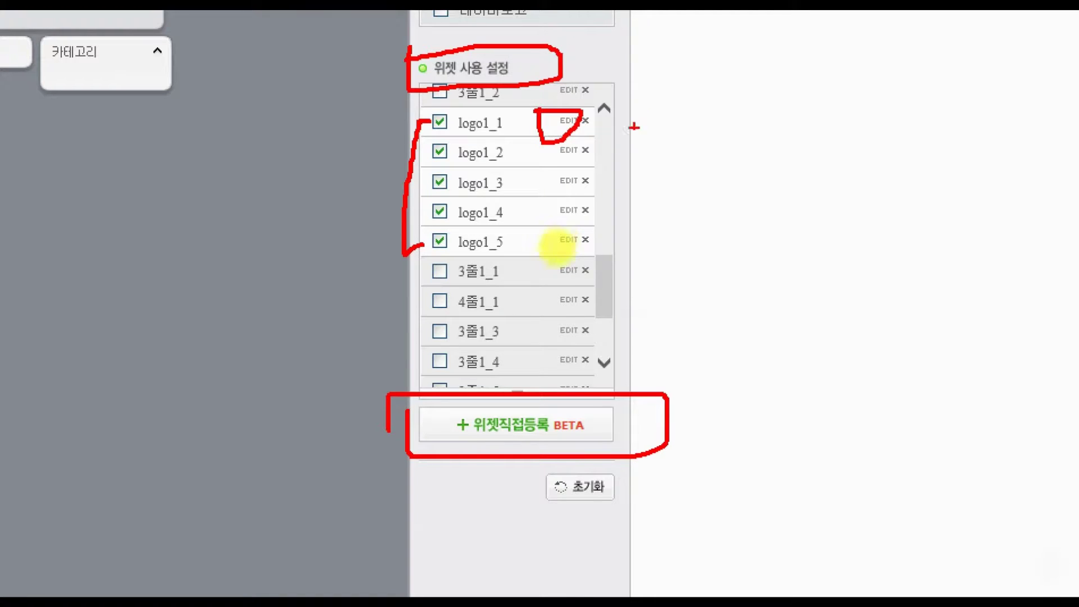
mouse_move(630, 365)
mouse_down()
mouse_move(652, 416)
mouse_move(747, 335)
mouse_up()
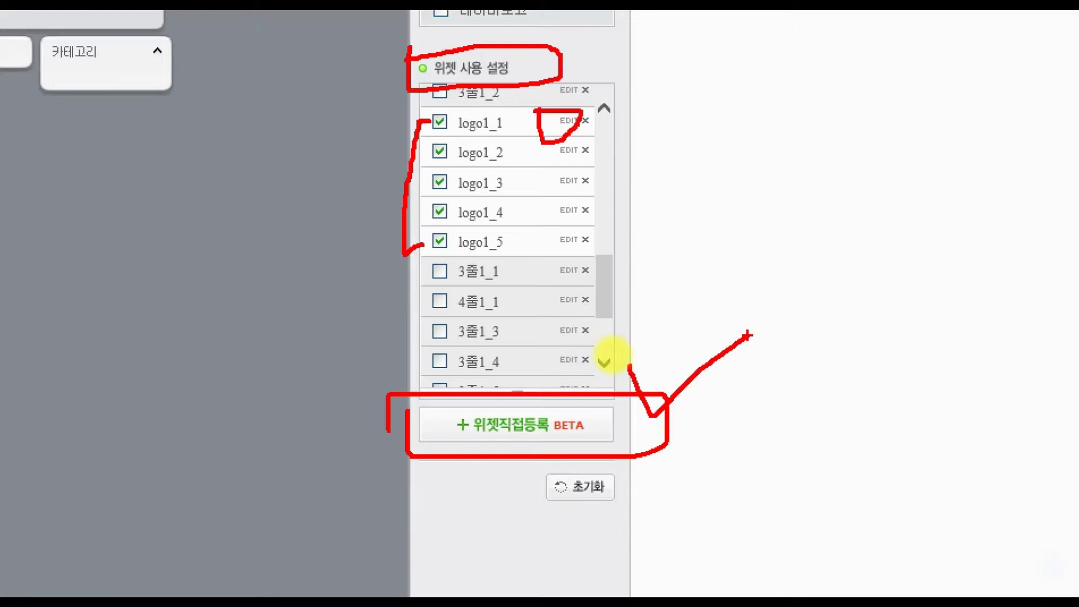
key(Escape)
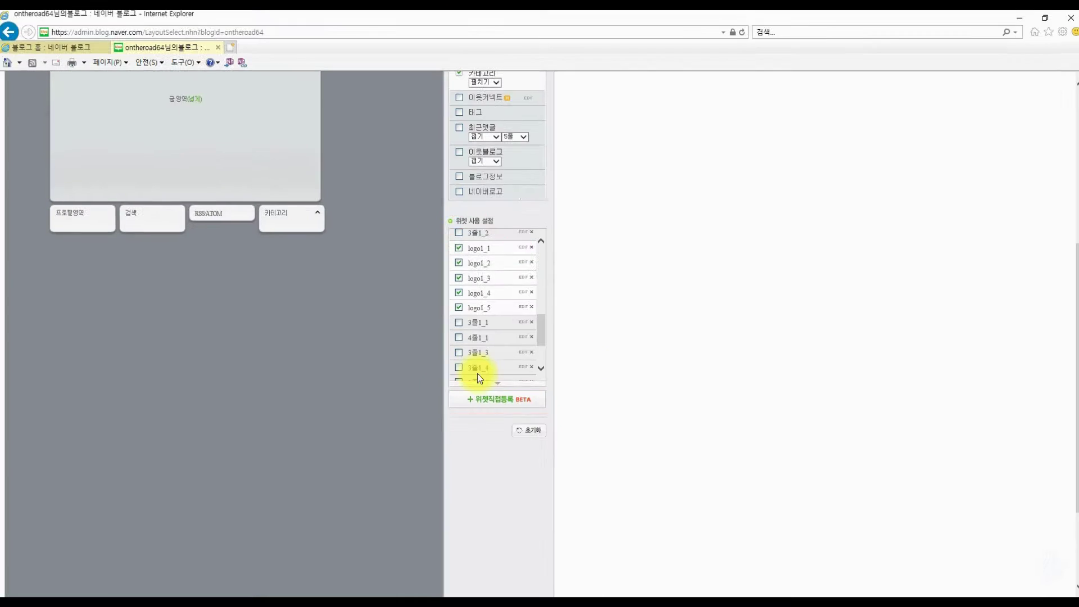
scroll(551, 360, up, 3)
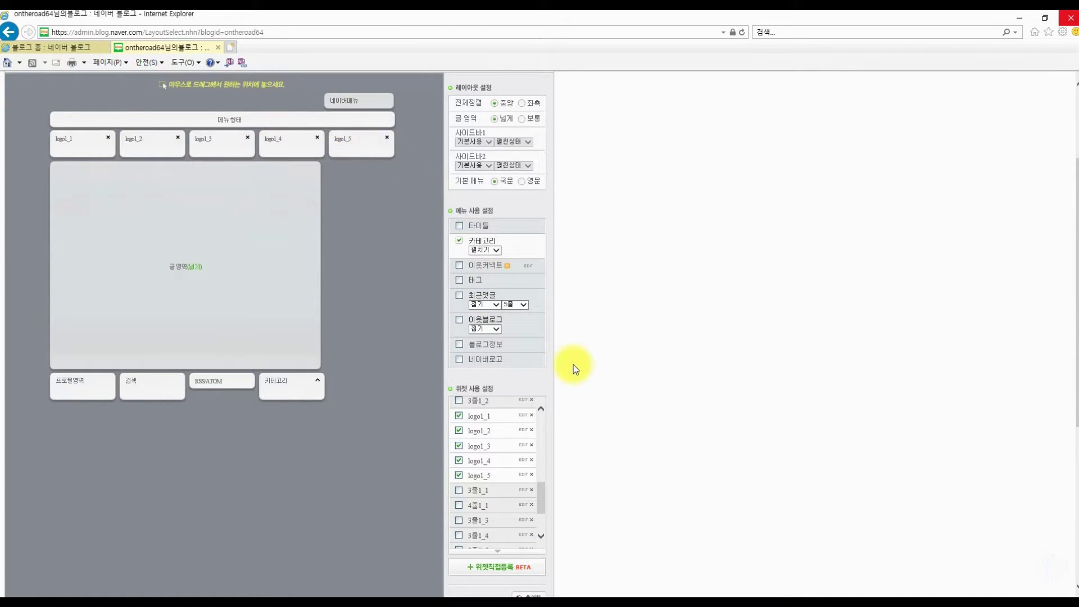
scroll(575, 416, down, 3)
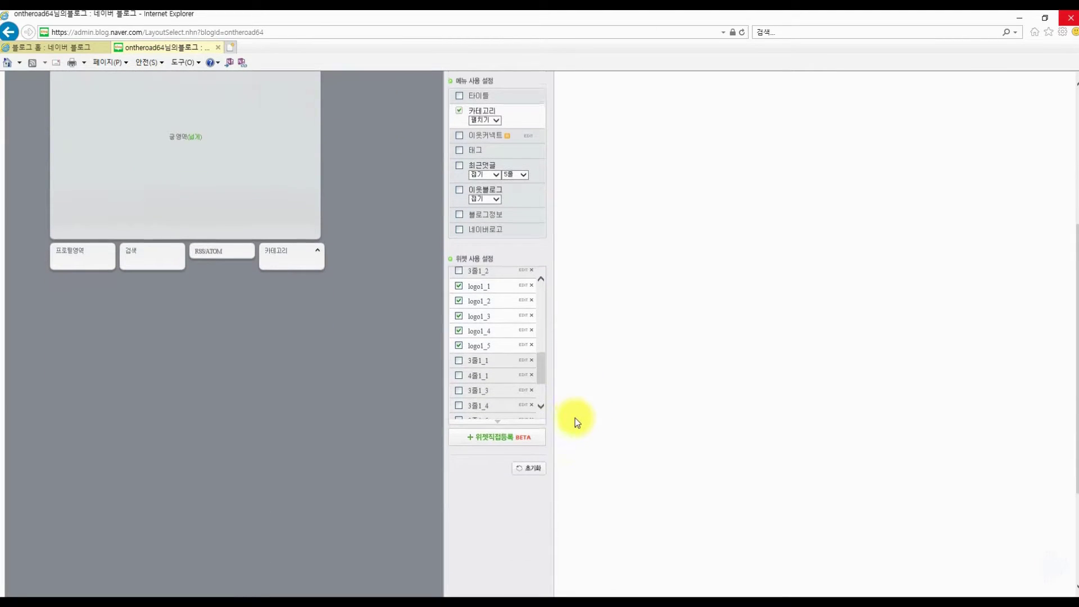
click(530, 439)
click(436, 308)
click(562, 366)
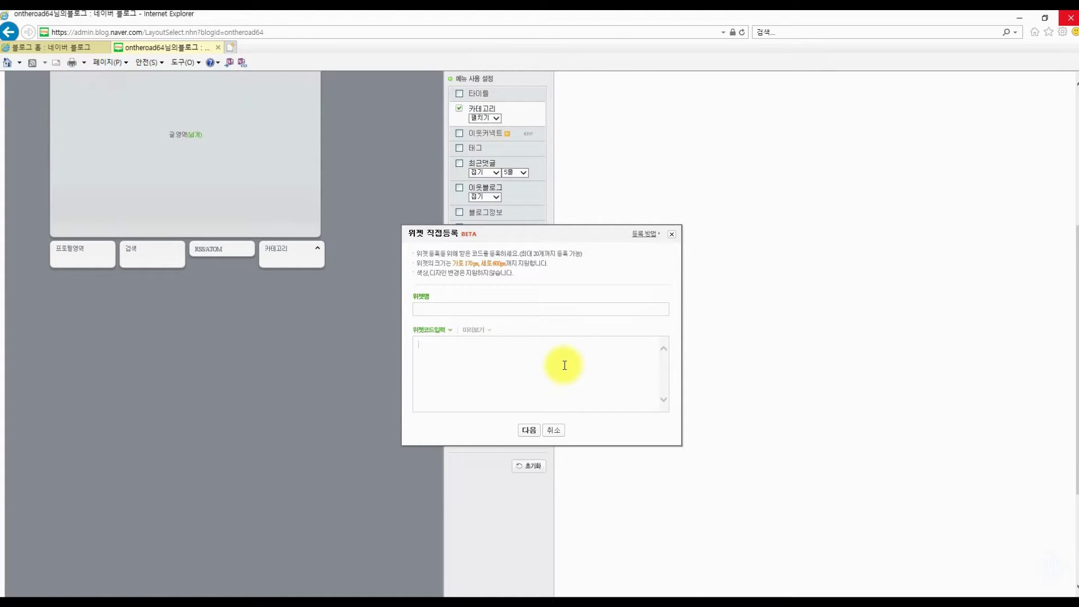
click(556, 431)
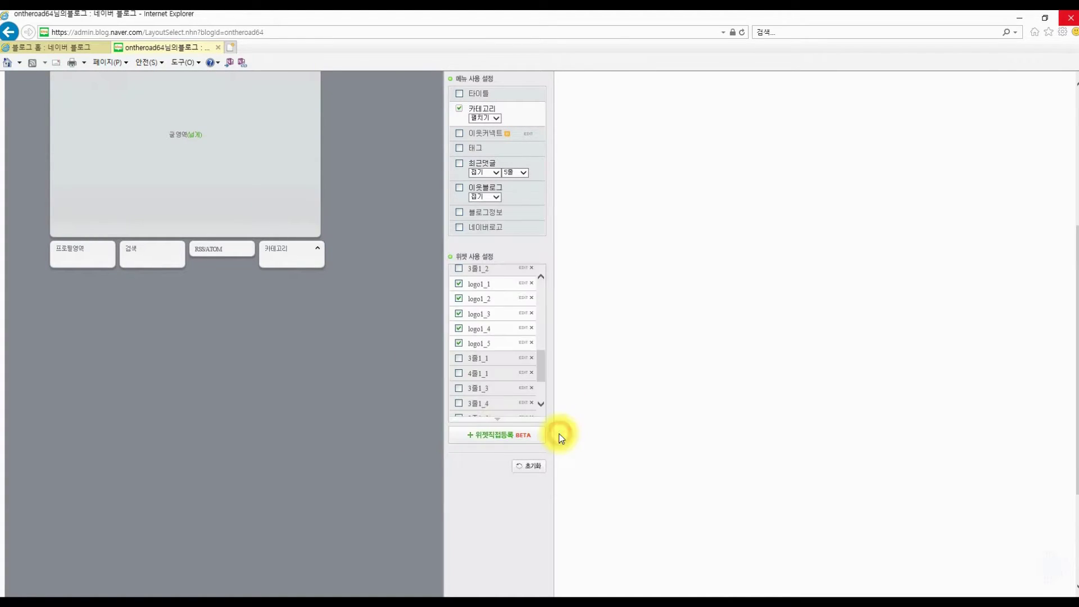
Step: Open the logo1_1 widget for editing and delete all of its existing table code
click(522, 284)
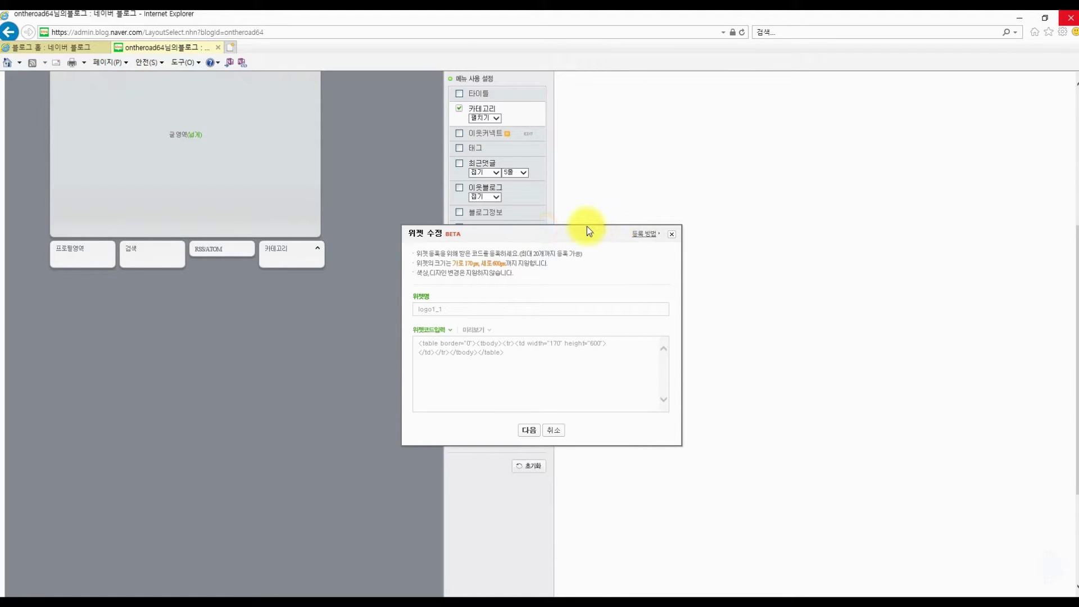
drag(464, 308, 346, 308)
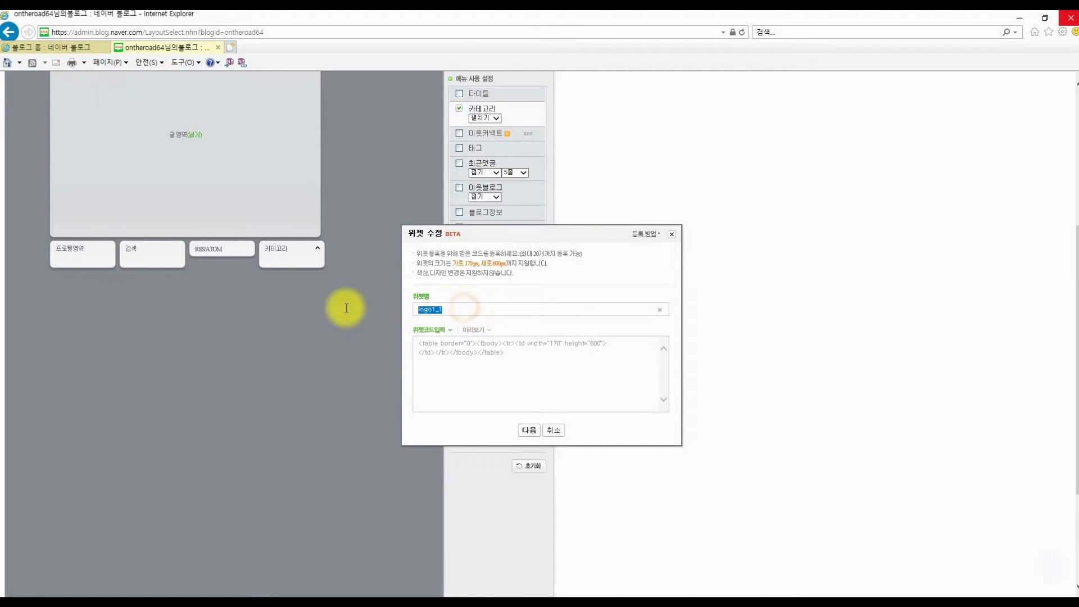
drag(520, 344, 380, 337)
click(500, 353)
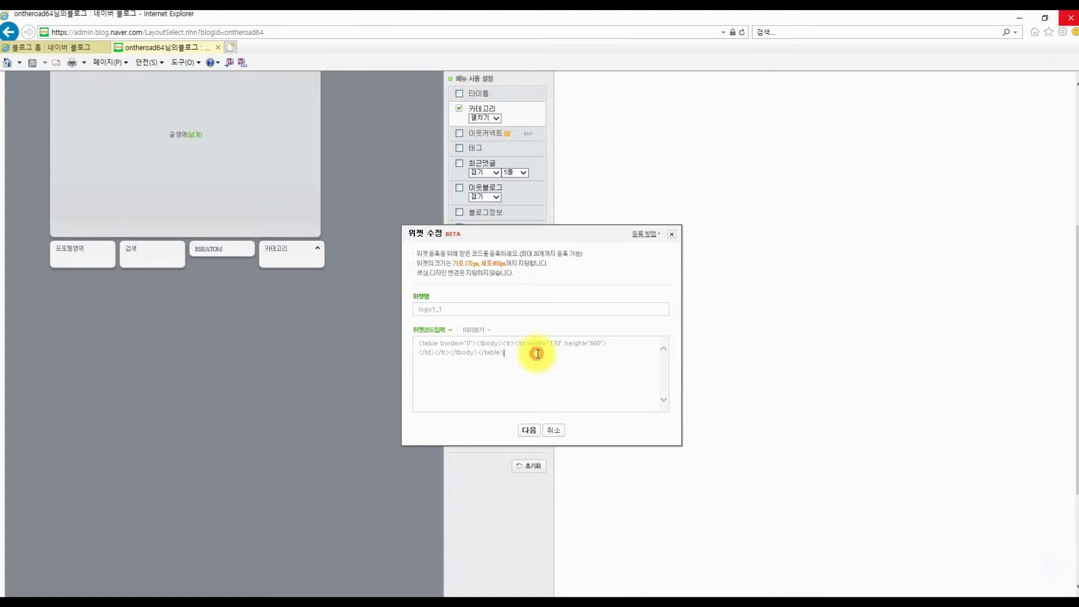
drag(525, 352, 366, 349)
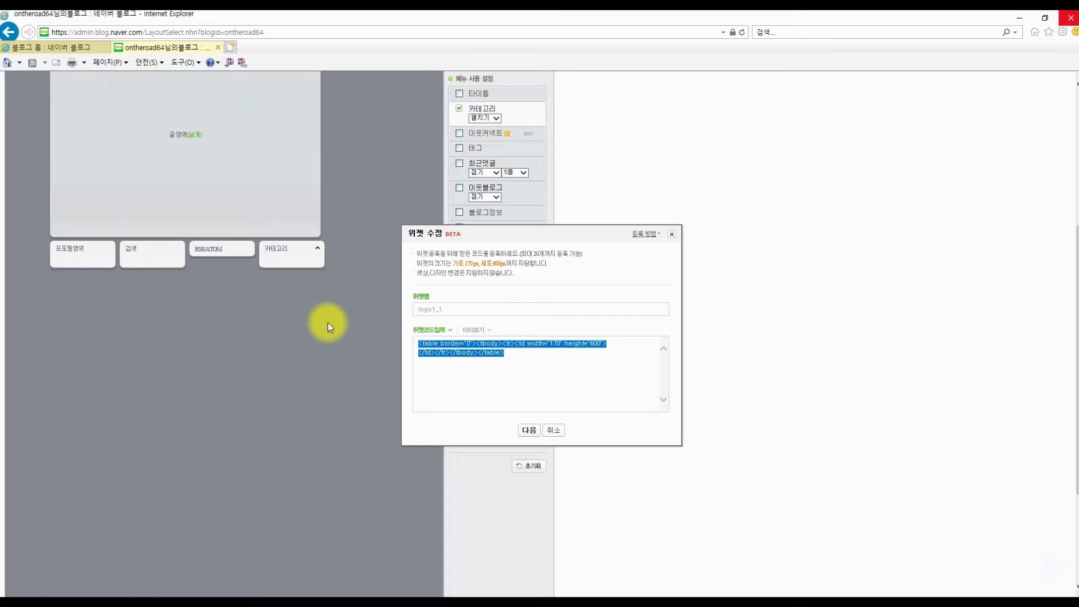
key(Delete)
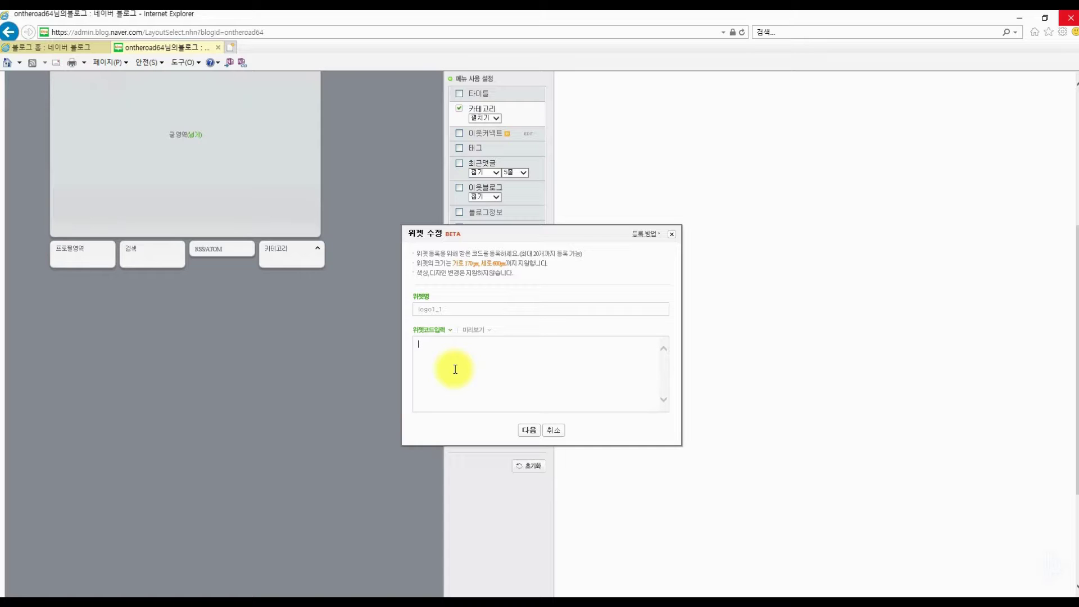
Step: Switch to Notepad and examine the image-link HTML template's page URL, button image URL and alt text placeholders with their quotation marks
key(alt+Tab)
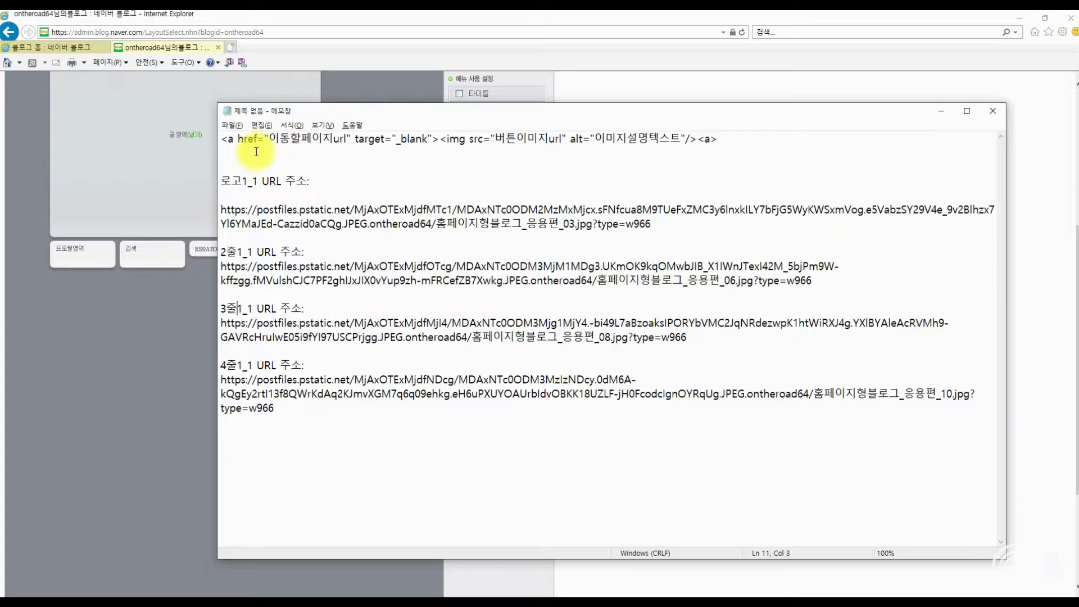
drag(256, 151, 207, 138)
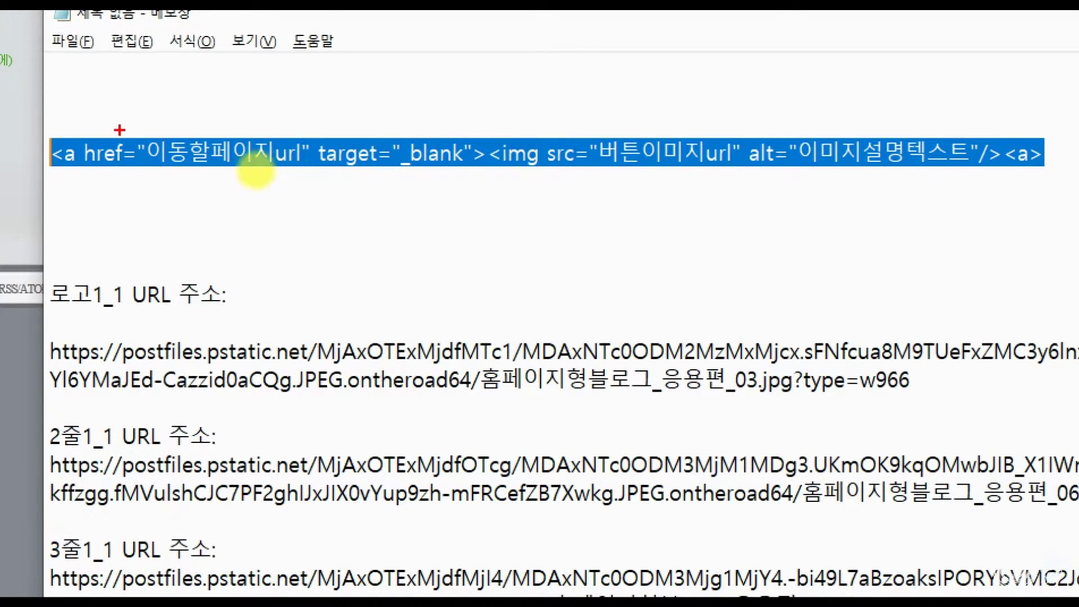
mouse_move(127, 128)
mouse_down()
mouse_move(135, 177)
mouse_move(321, 118)
mouse_move(130, 117)
mouse_up()
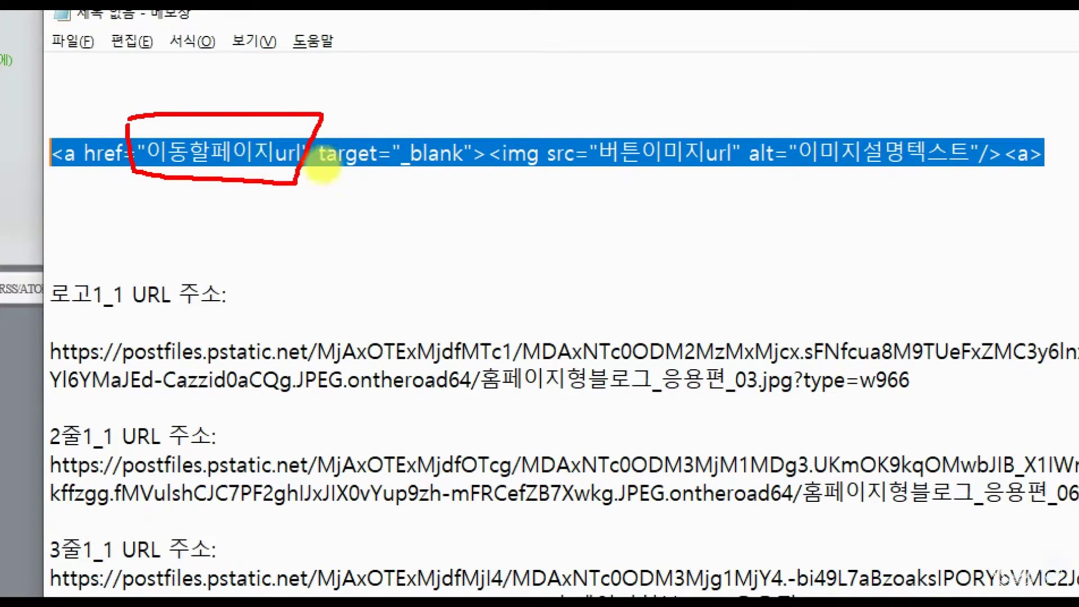
mouse_move(587, 125)
mouse_down()
mouse_move(613, 177)
mouse_move(730, 191)
mouse_move(562, 119)
mouse_up()
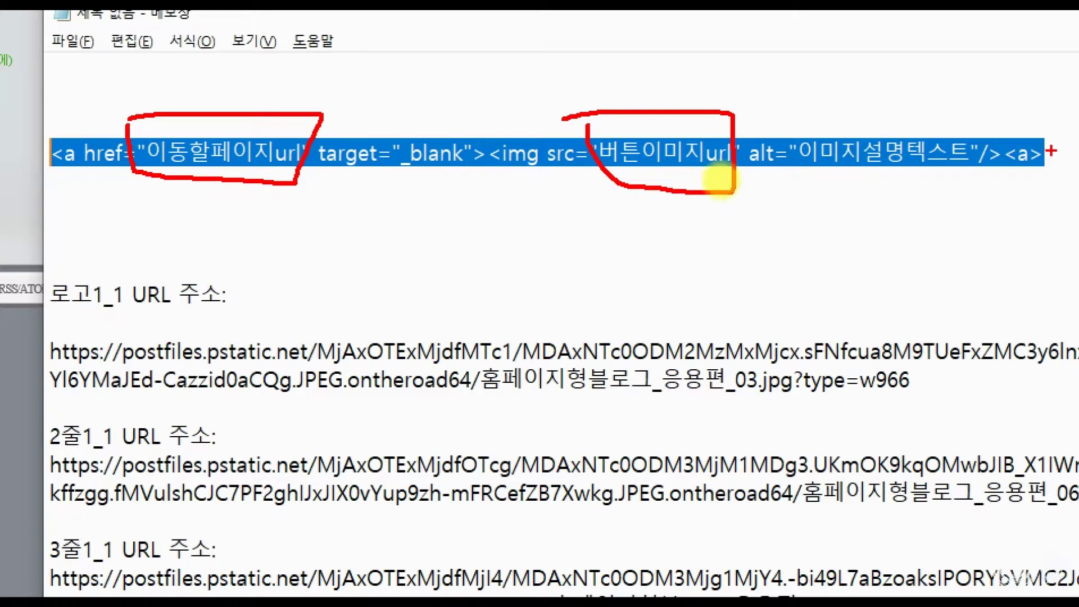
mouse_move(804, 123)
mouse_down()
mouse_move(989, 129)
mouse_move(778, 131)
mouse_up()
mouse_move(827, 83)
mouse_down()
mouse_move(820, 99)
mouse_move(830, 104)
mouse_up()
mouse_move(980, 91)
mouse_down()
mouse_move(964, 107)
mouse_move(979, 110)
mouse_up()
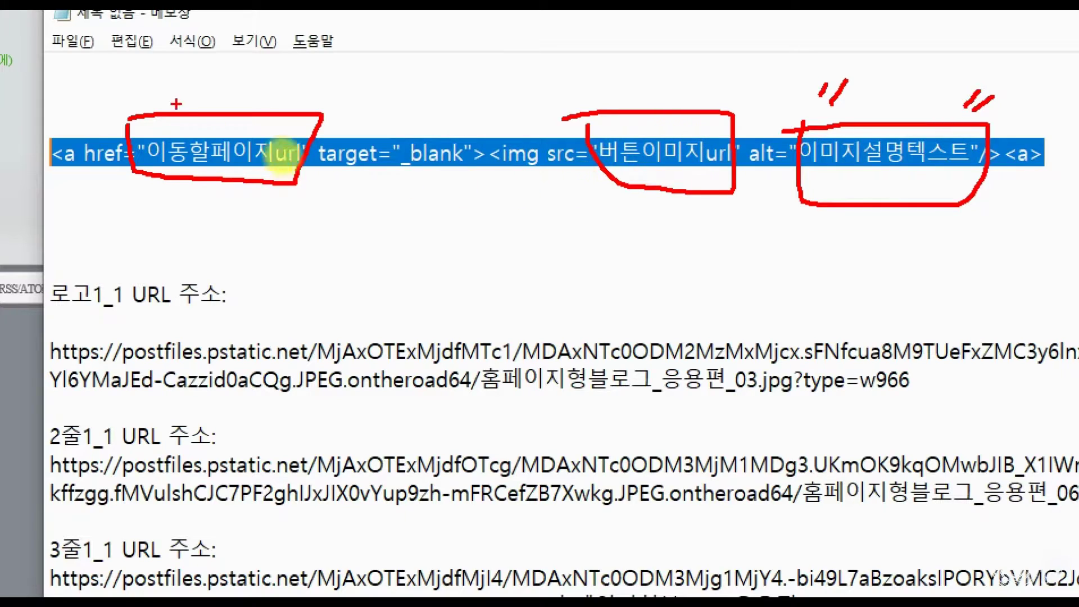
mouse_move(154, 76)
mouse_down()
mouse_move(153, 87)
mouse_move(170, 83)
mouse_up()
drag(307, 69, 326, 88)
drag(570, 92, 585, 104)
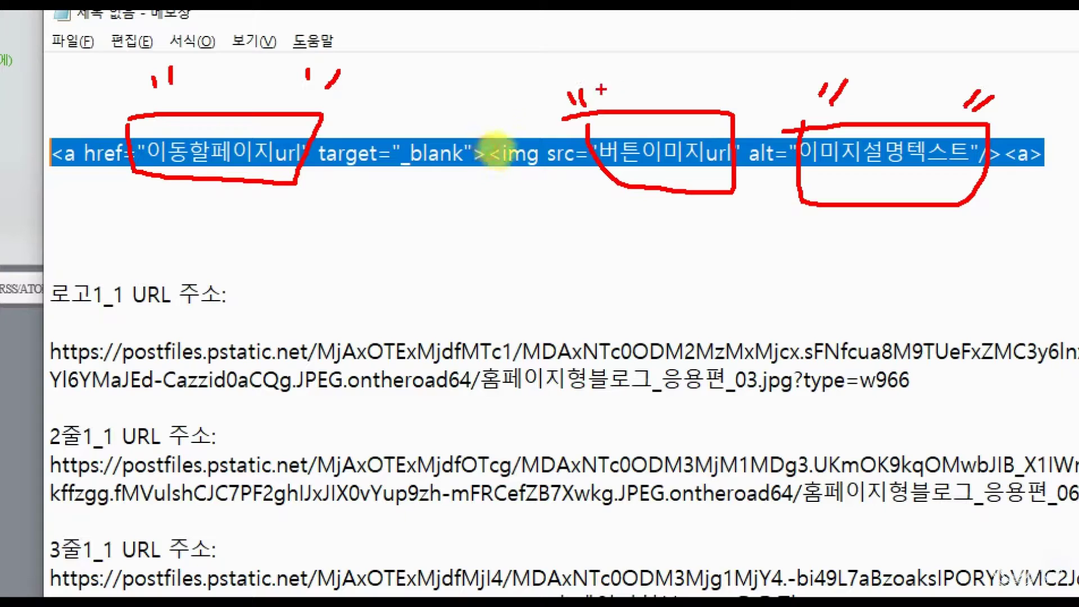
drag(717, 89, 715, 103)
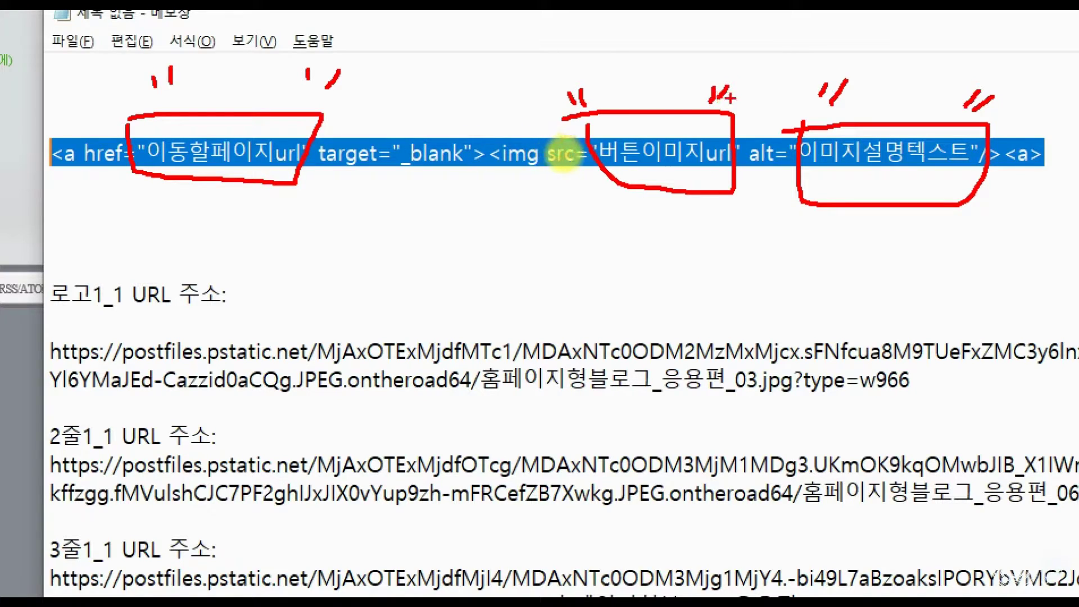
drag(756, 176, 1009, 182)
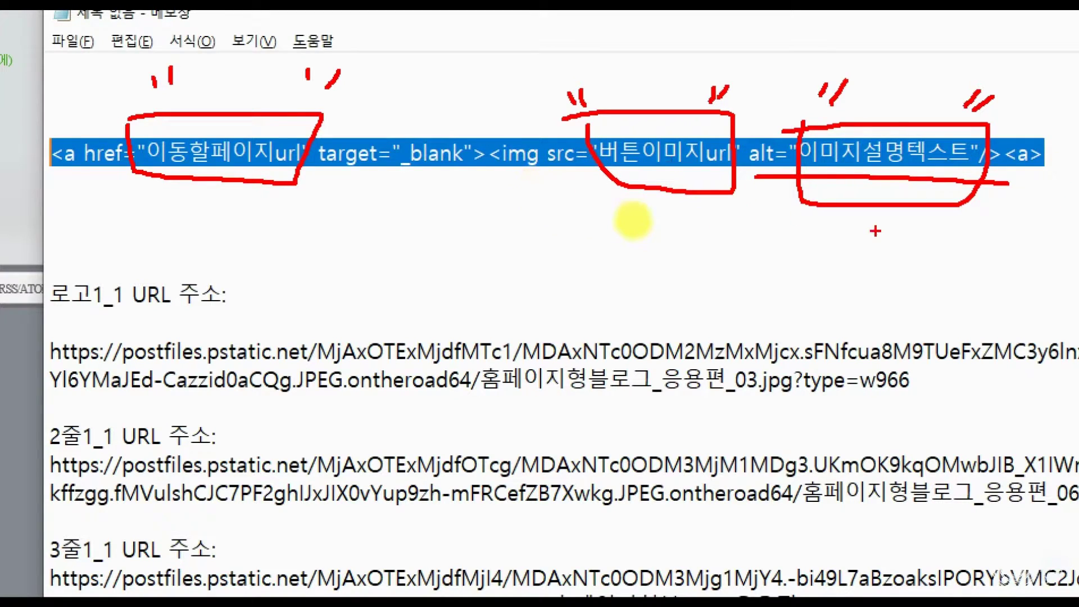
key(Escape)
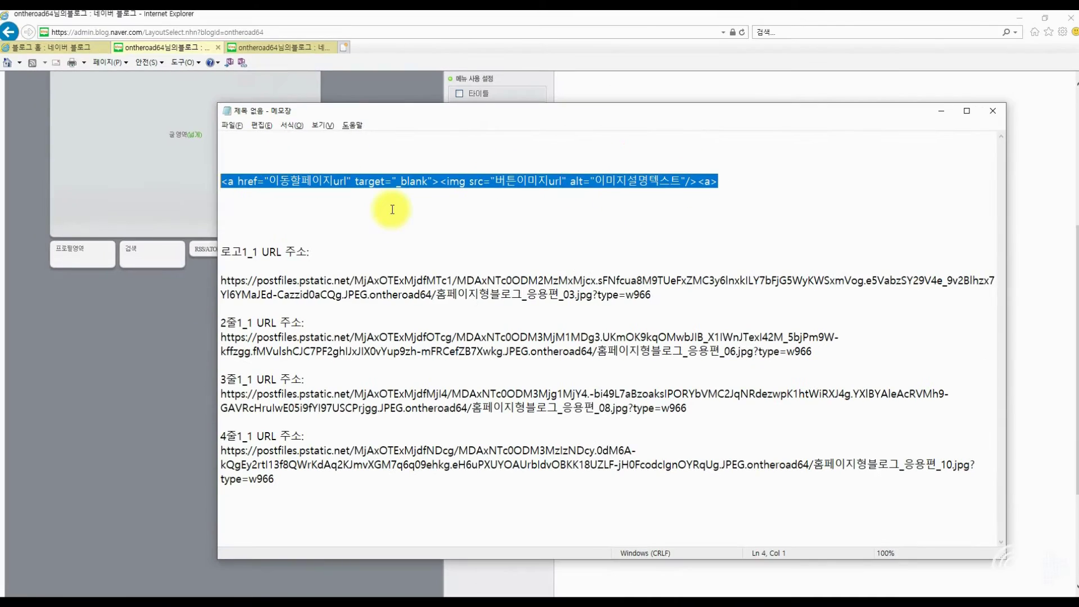
Step: Add the description "이미지를 불러오고 > 이미지를 클릭시> 이동할 페이지로 가는 HTML코딩 소스" above the HTML template
click(251, 154)
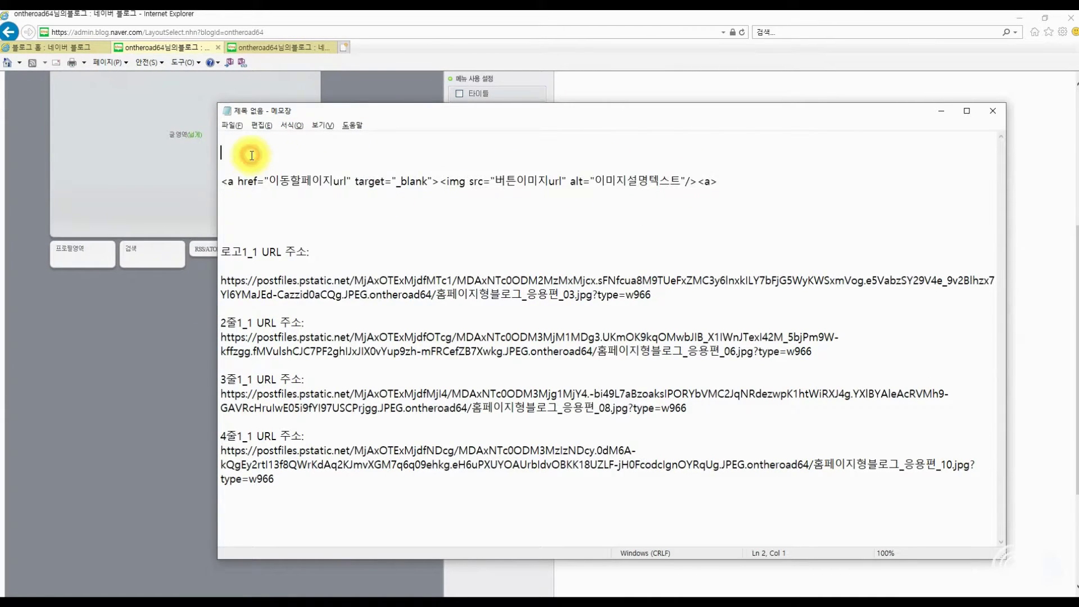
text(이미지를 불러오고 > 이미지를 클릭시> 이동할 페이지로 가는 HTML코딩 소스)
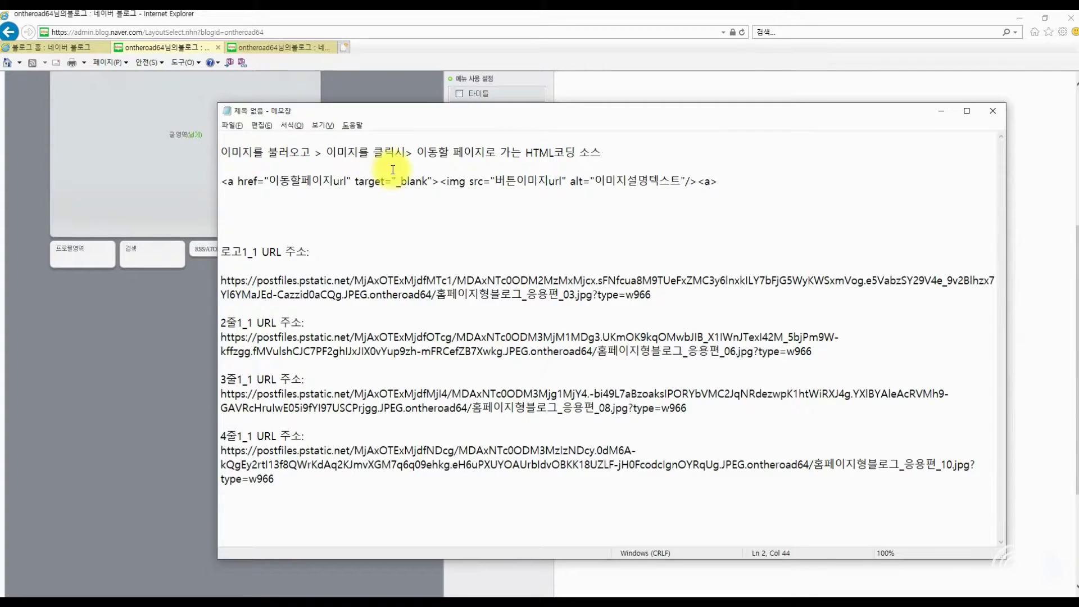
drag(720, 181, 221, 181)
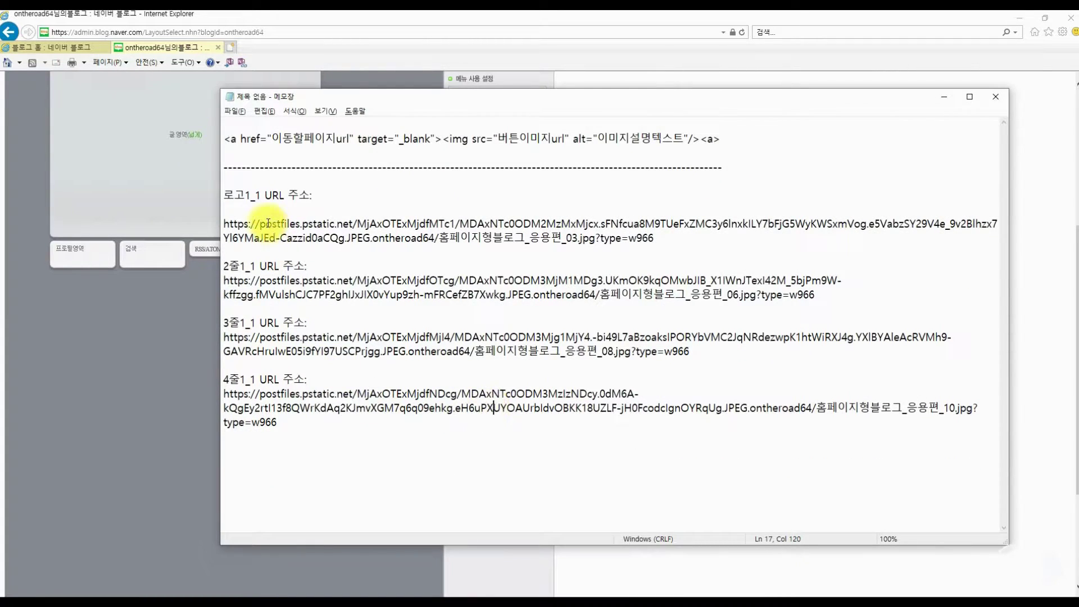
Step: Add a dashed divider, the heading 이동할 페이지 URL and a list number "1." below the image URLs
click(258, 196)
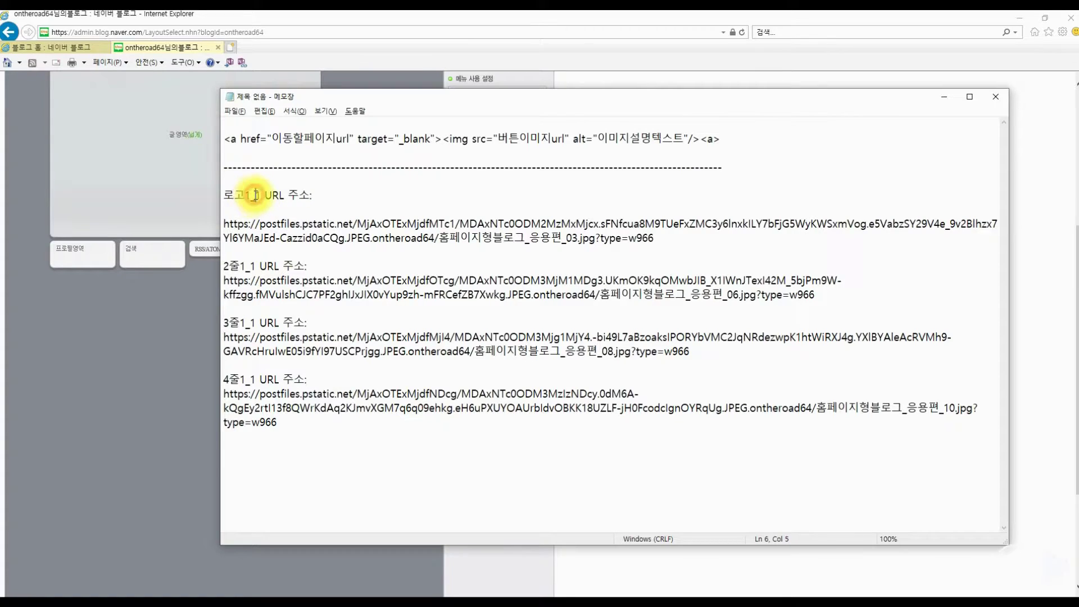
drag(250, 195, 319, 195)
click(251, 452)
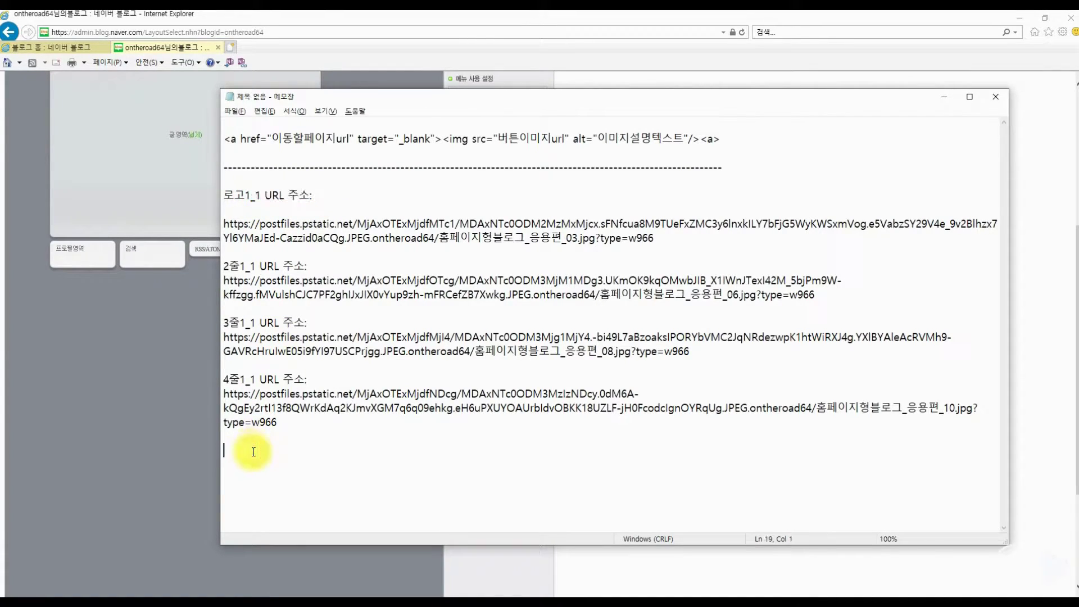
key(ctrl+v)
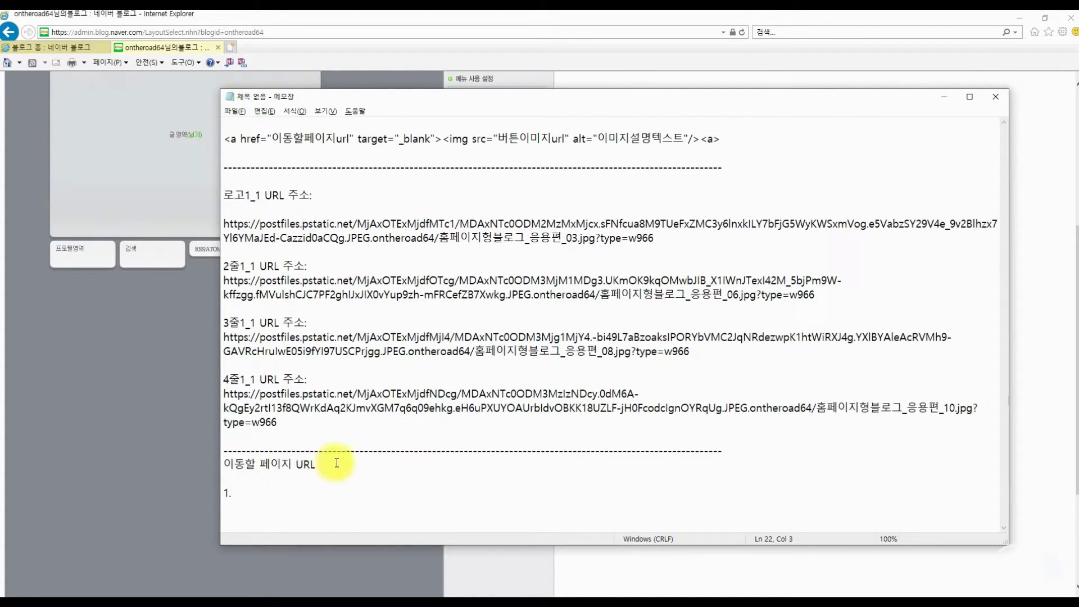
drag(330, 463, 224, 465)
click(230, 489)
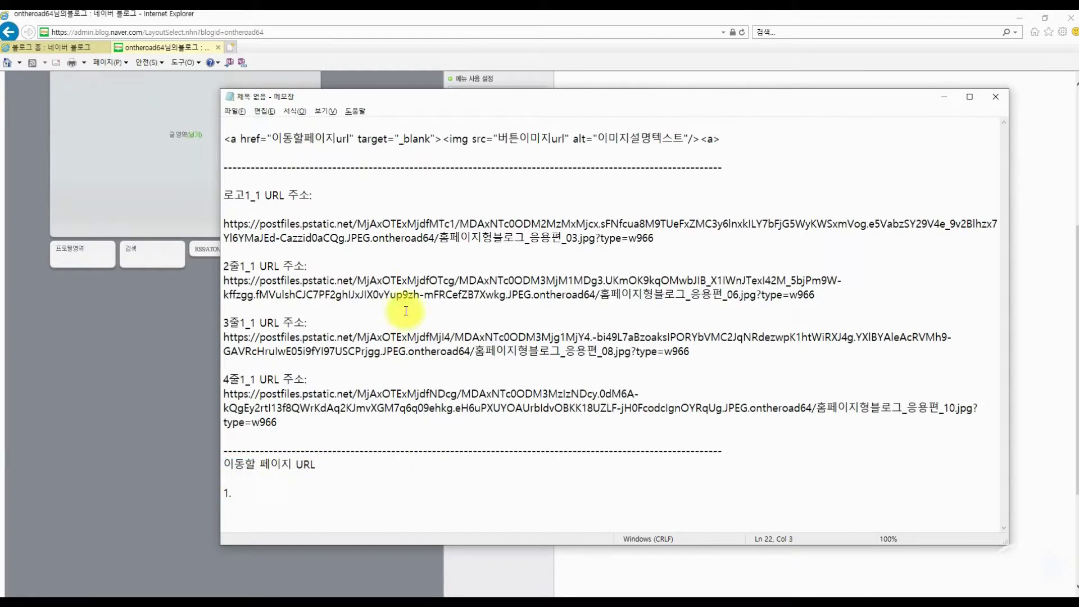
Step: Open the own blog from the blog home page, copy its address and paste it as item 1 under 이동할 페이지 URL in Notepad
drag(223, 195, 337, 195)
click(250, 491)
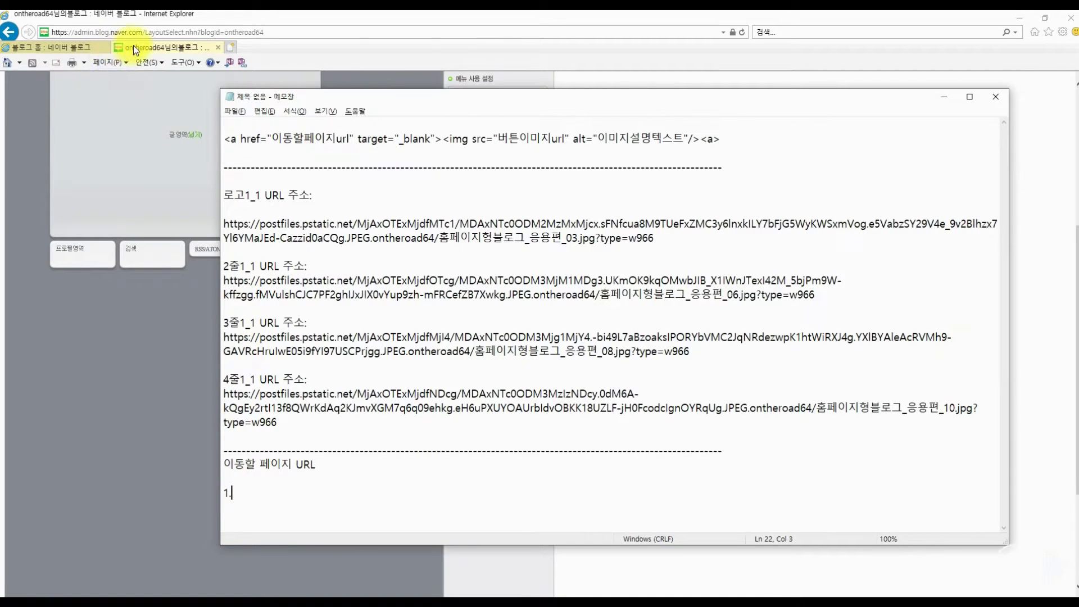
click(54, 48)
click(723, 356)
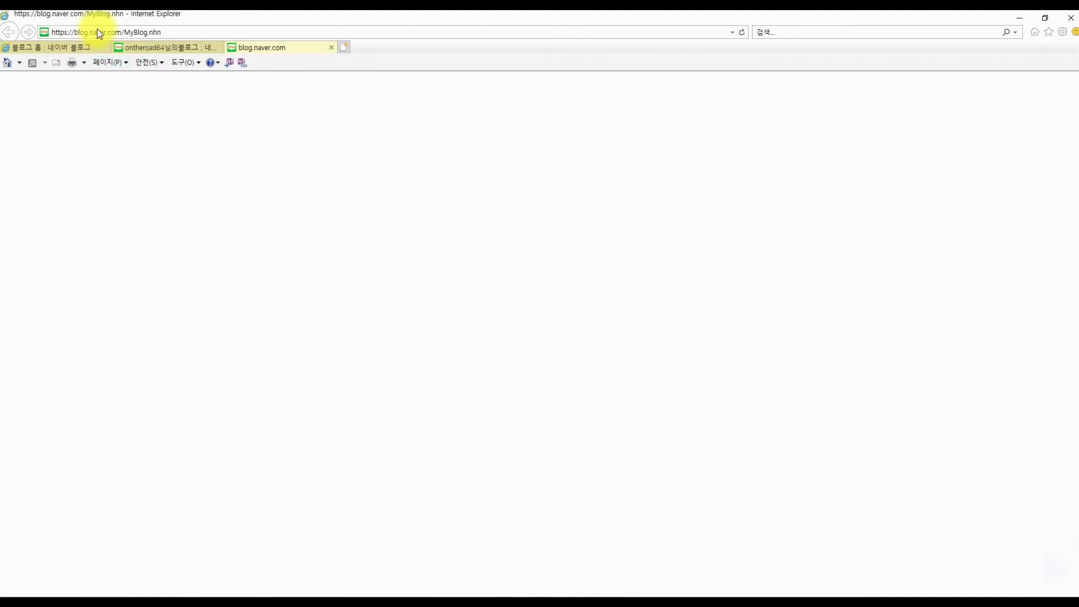
click(91, 34)
key(ctrl+c)
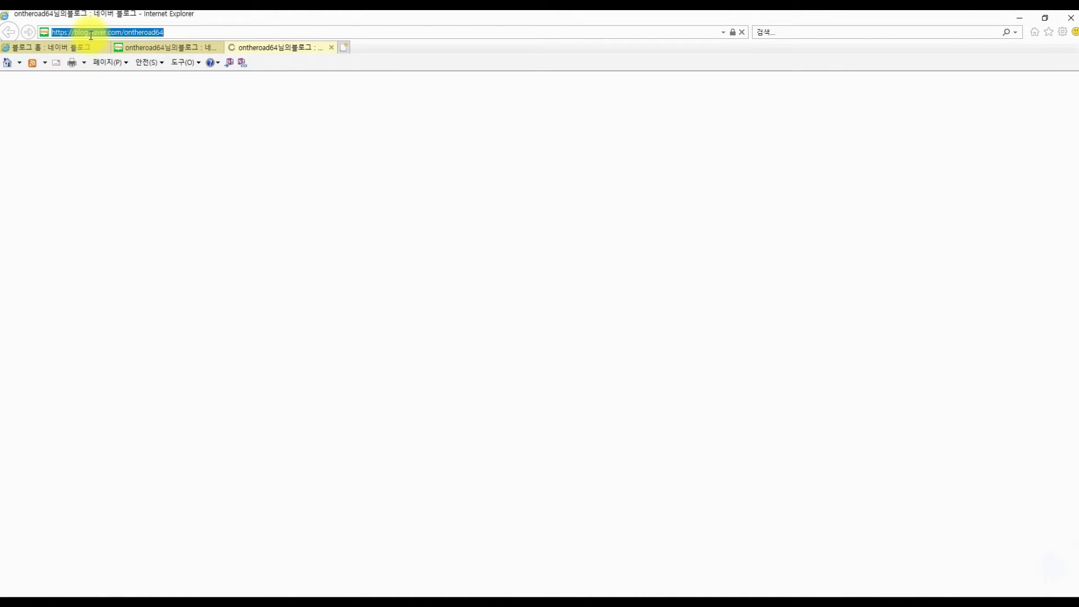
scroll(260, 440, down, 8)
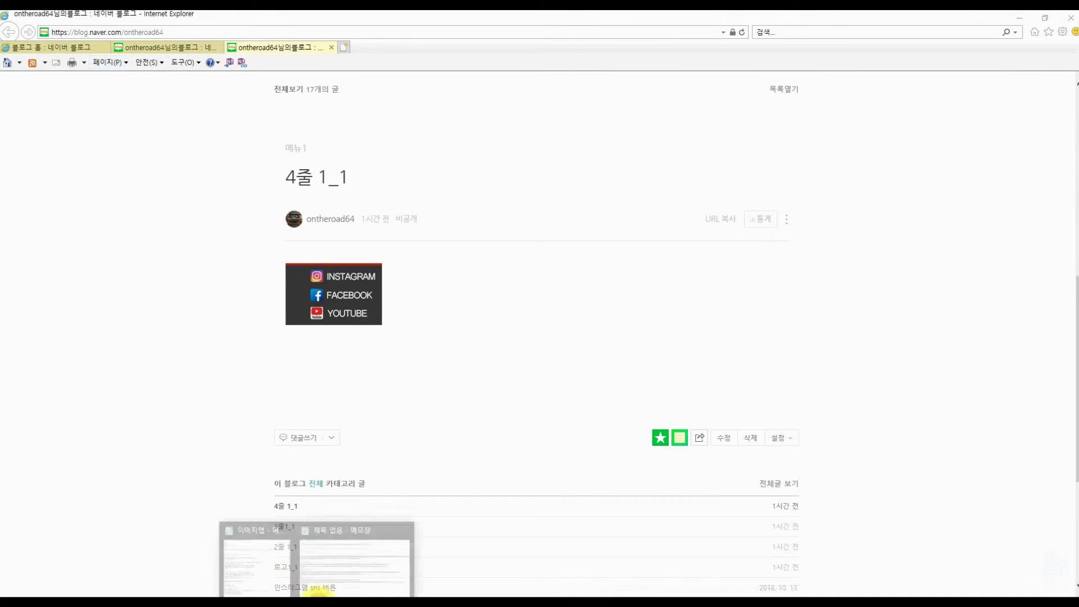
click(362, 563)
key(ctrl+v)
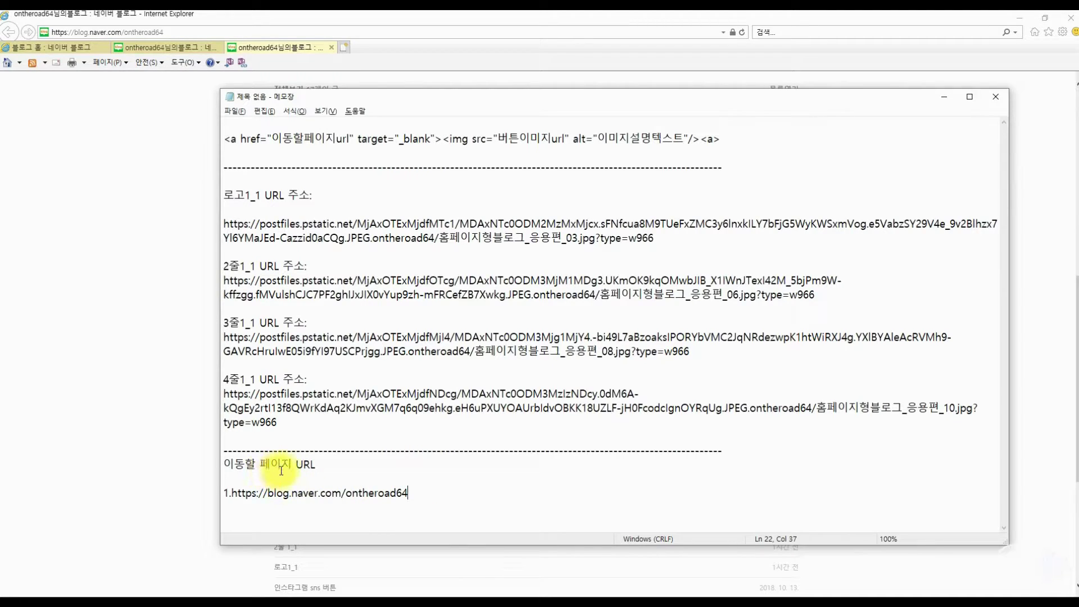
Step: Compare the HTML template's placeholders with the 로고1_1 image URL and the destination page URL collected in Notepad
drag(245, 493, 332, 493)
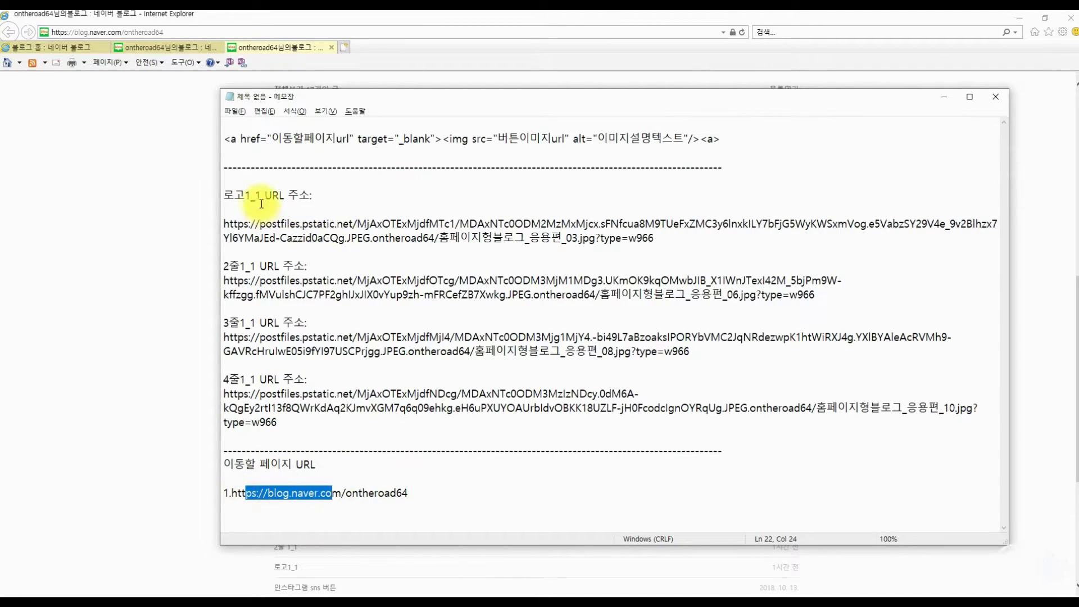
drag(245, 195, 289, 195)
drag(417, 493, 230, 494)
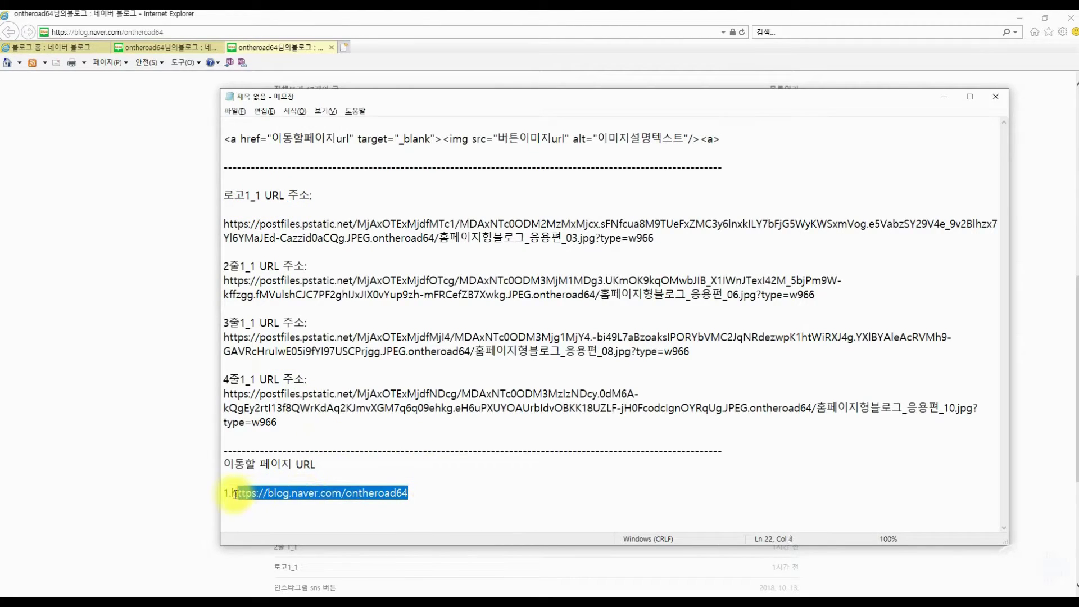
click(426, 495)
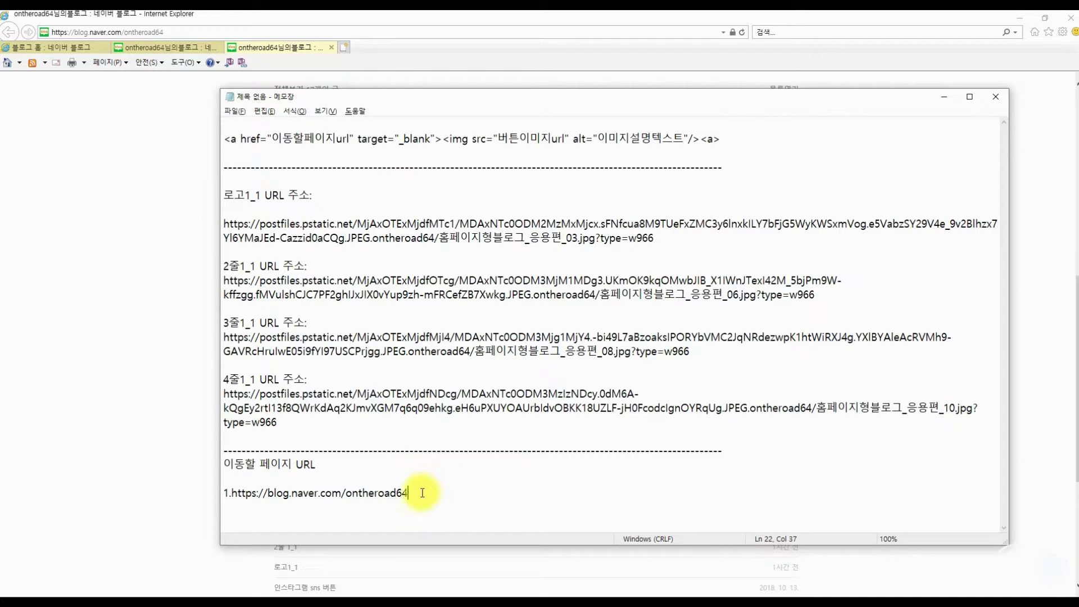
drag(400, 101, 315, 94)
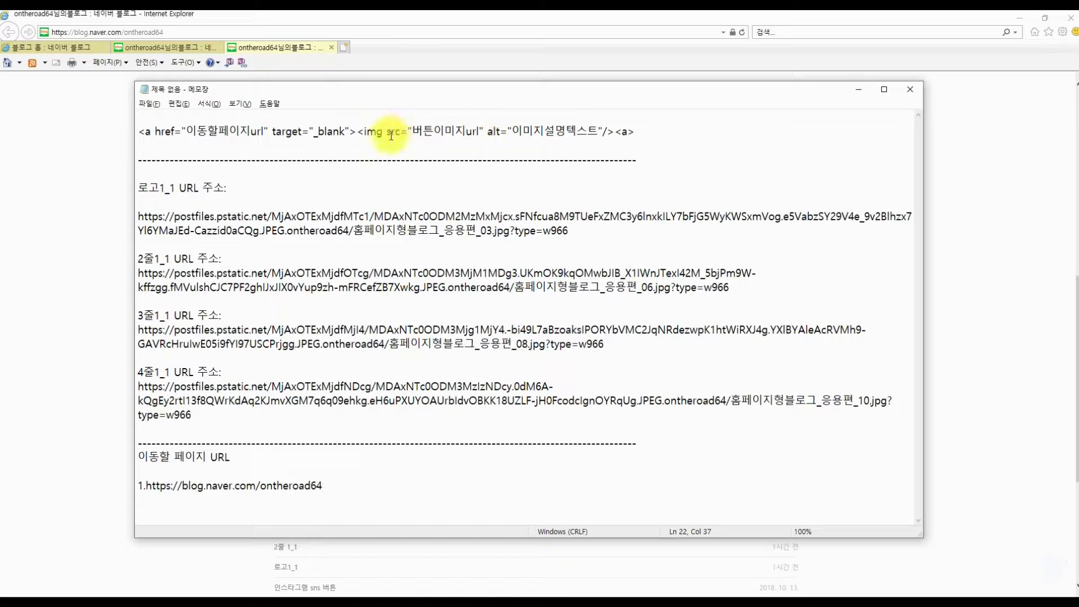
drag(413, 131, 487, 131)
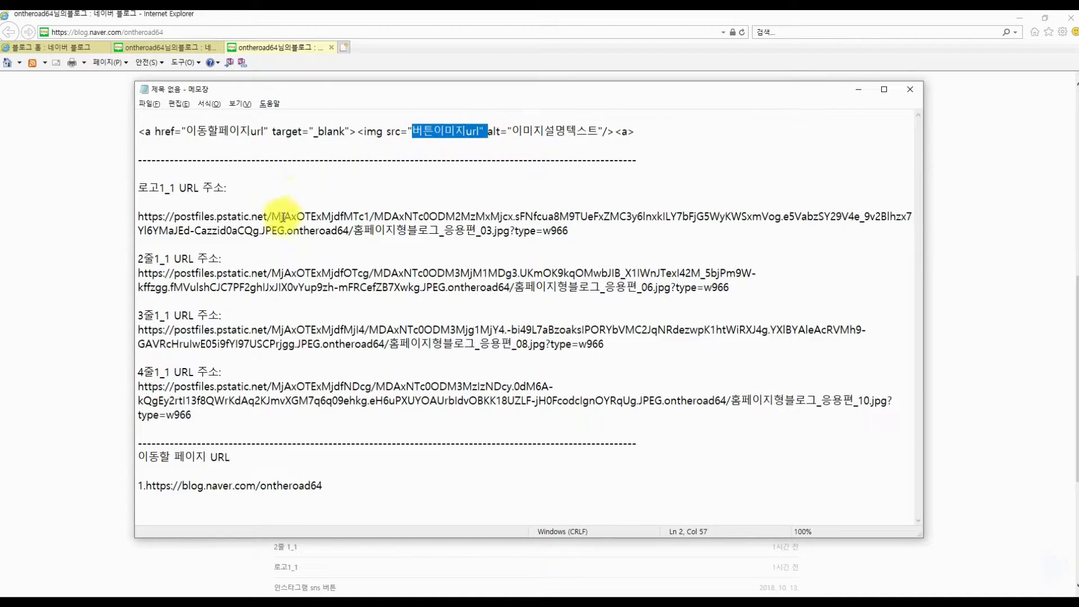
drag(566, 230, 114, 214)
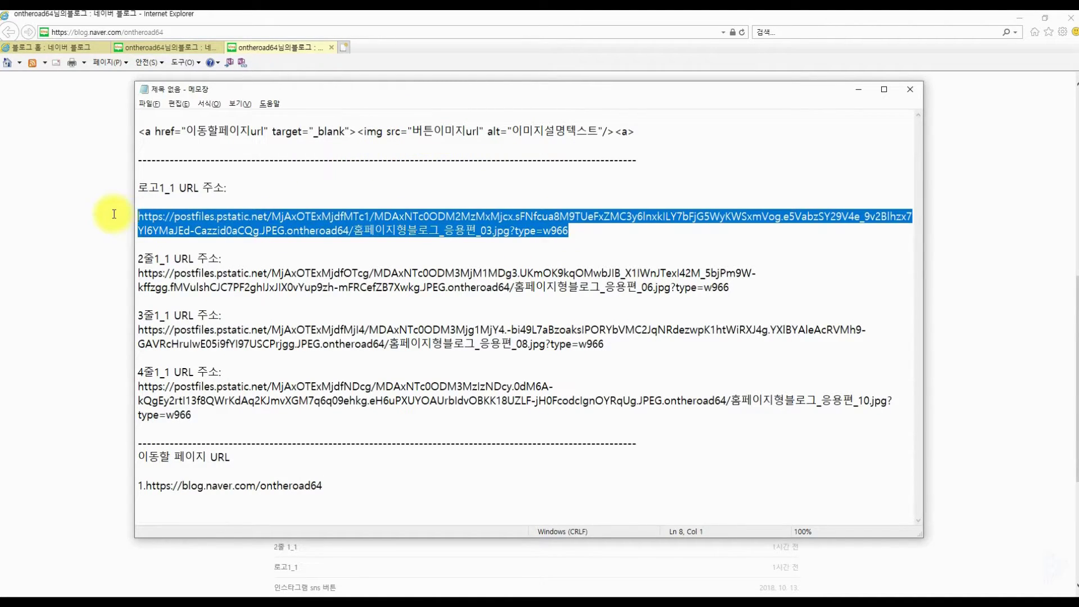
click(168, 471)
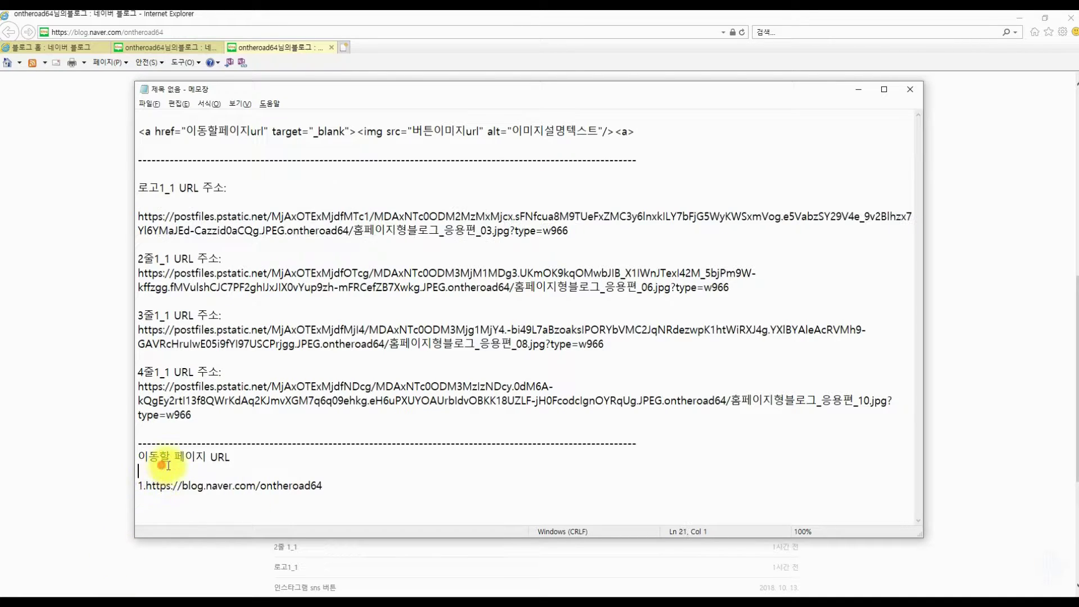
drag(269, 131, 193, 131)
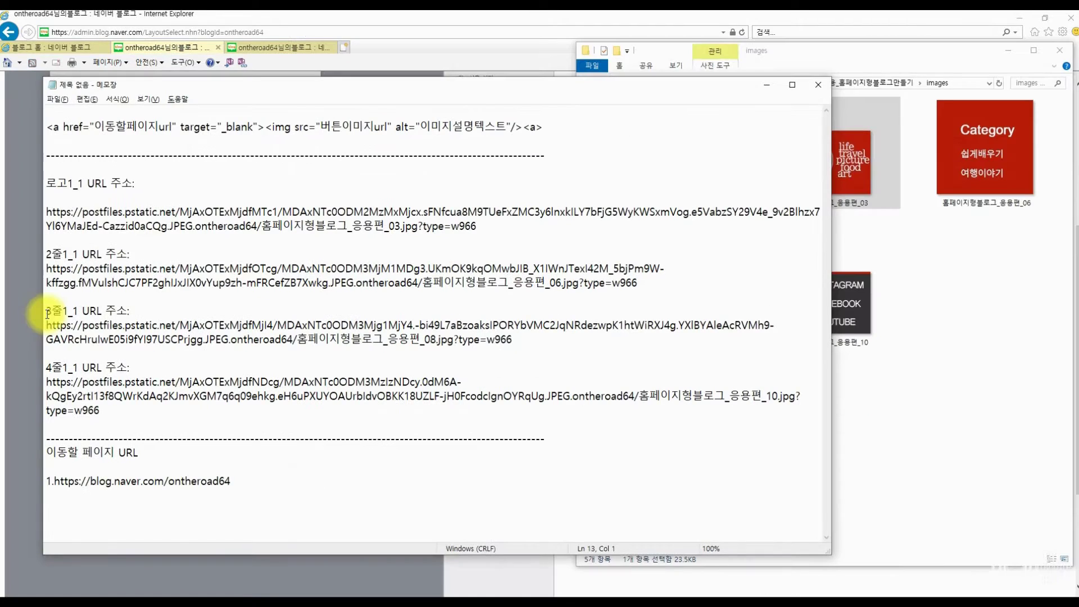
drag(47, 127, 558, 140)
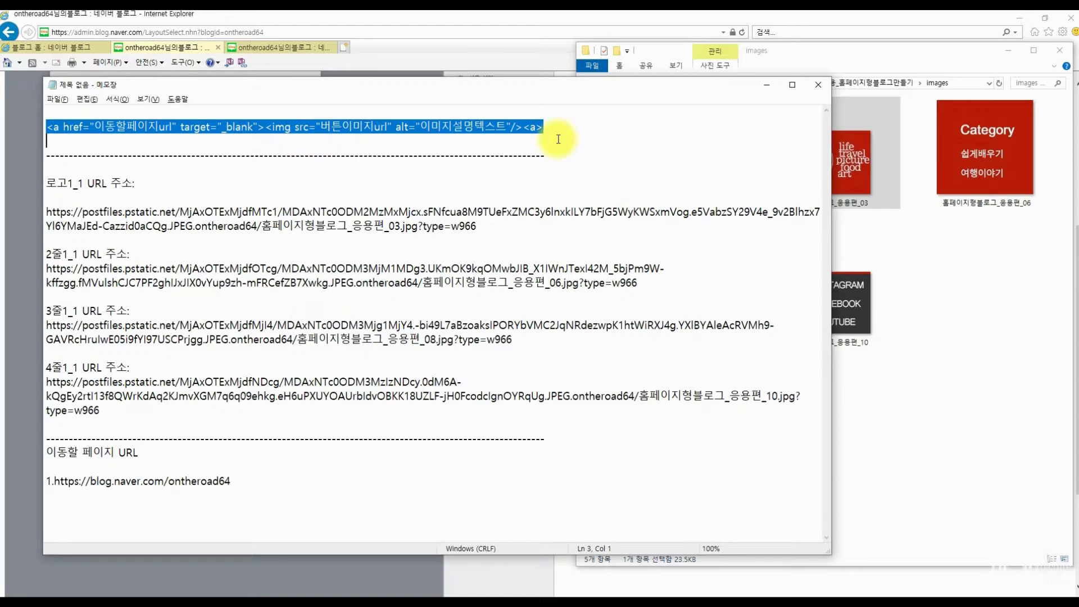
Step: Compare the button images in the images folder to tell the single-link logo from the images that need several links
click(963, 265)
click(987, 164)
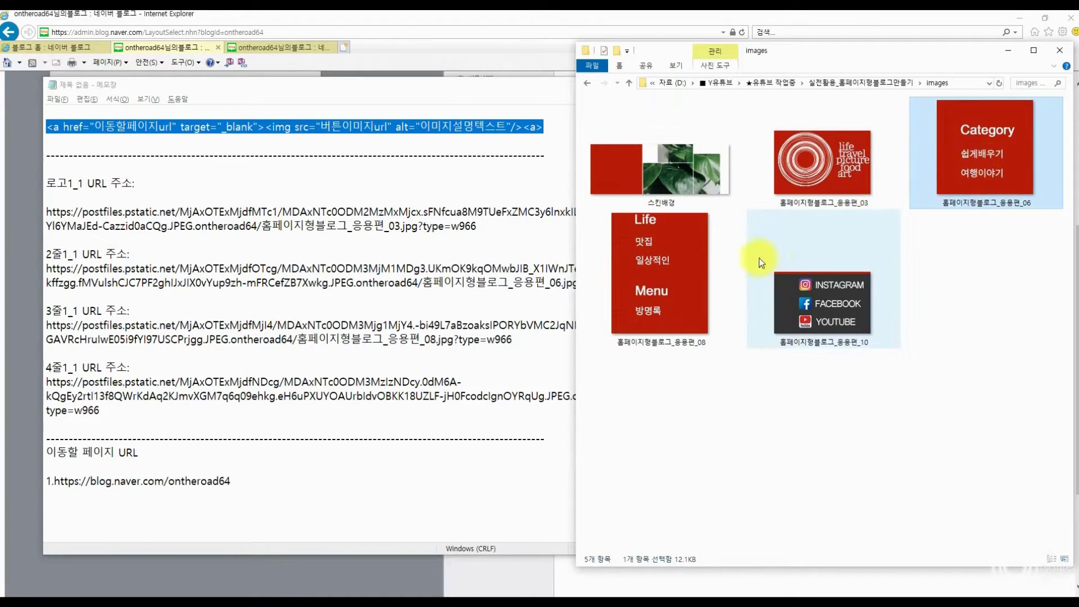
click(761, 262)
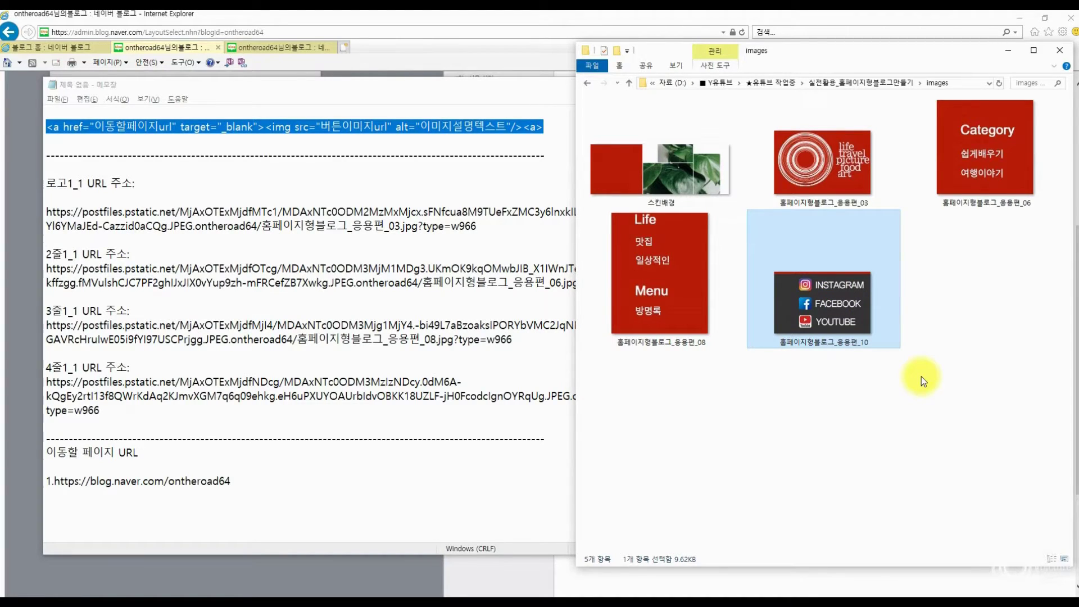
click(852, 170)
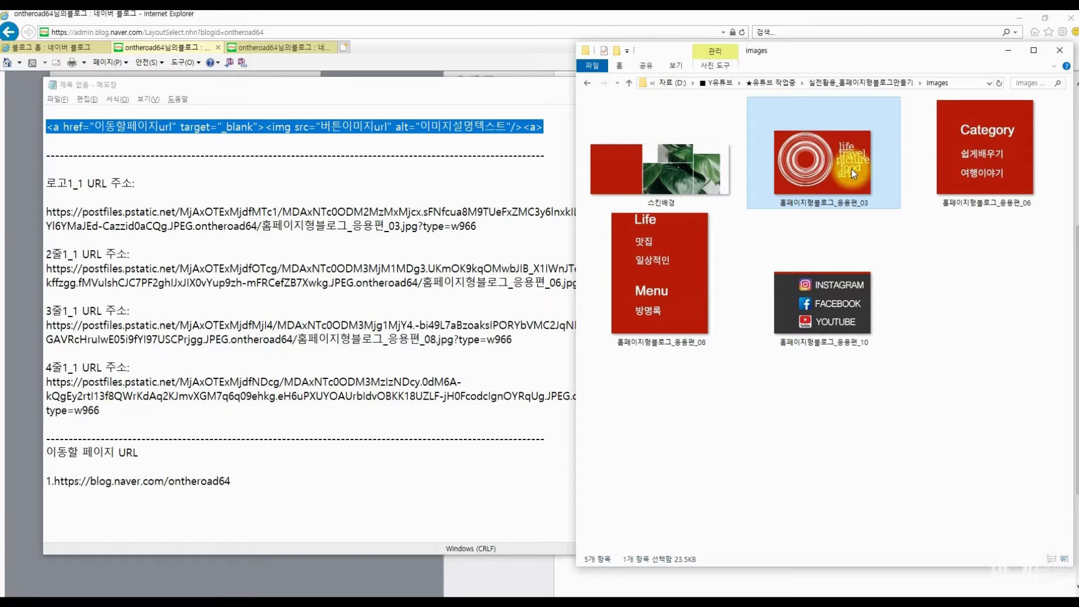
click(994, 140)
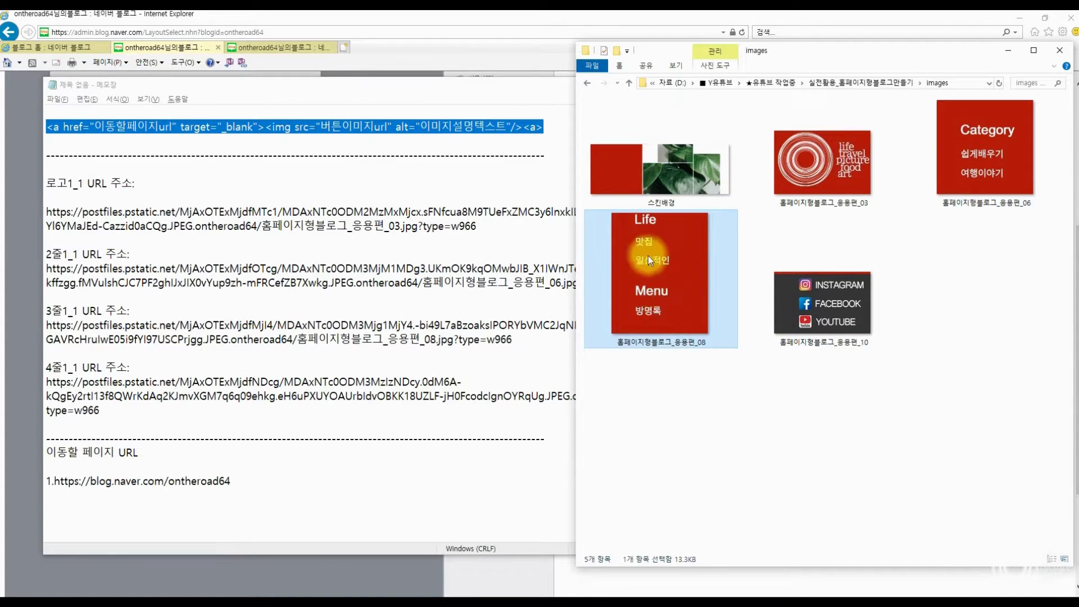
click(823, 318)
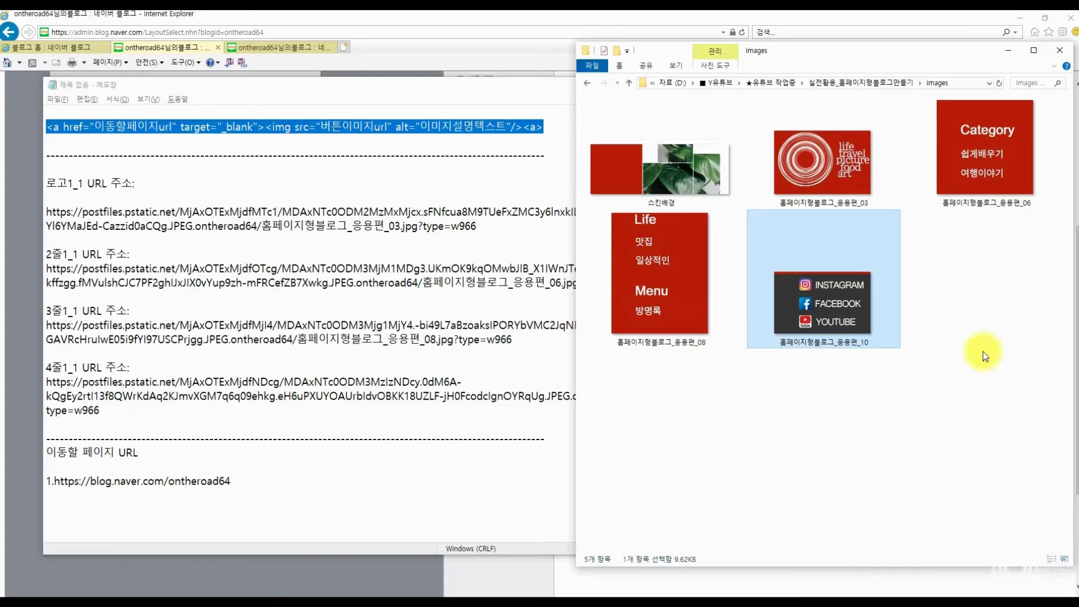
click(842, 159)
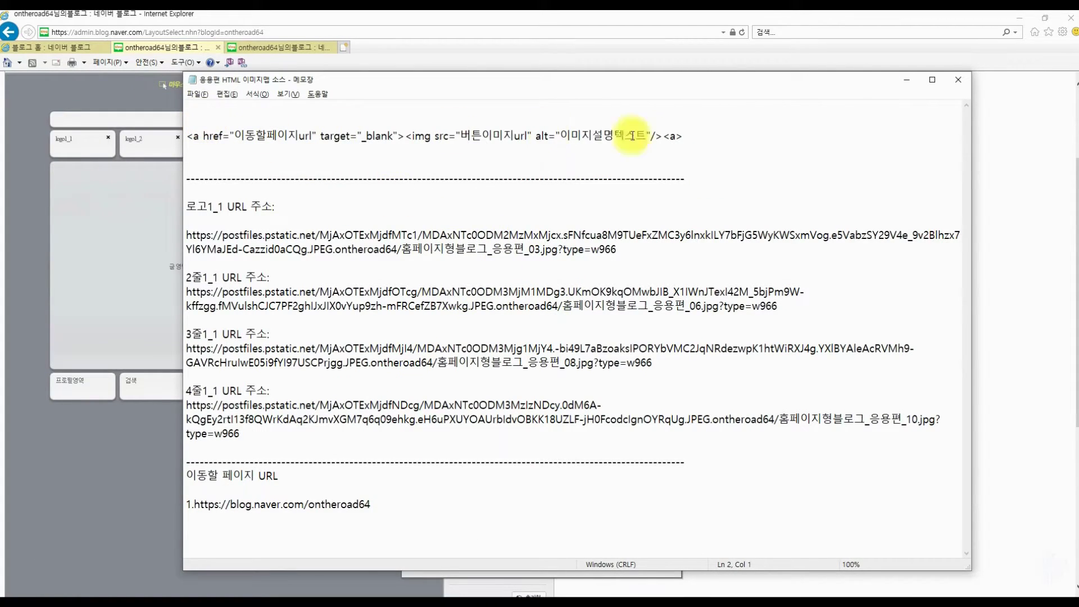
Step: Add the heading "1줄 로고 HTML 소스 (이미지1개당 1개의 링크 걸때)" above the HTML template in Notepad
drag(700, 135, 177, 131)
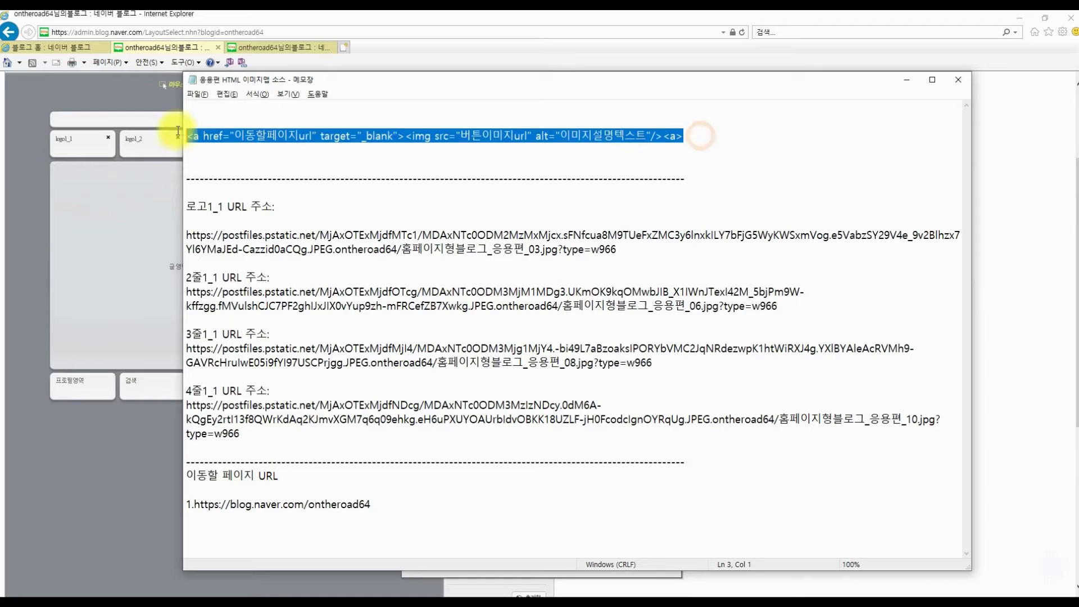
click(227, 120)
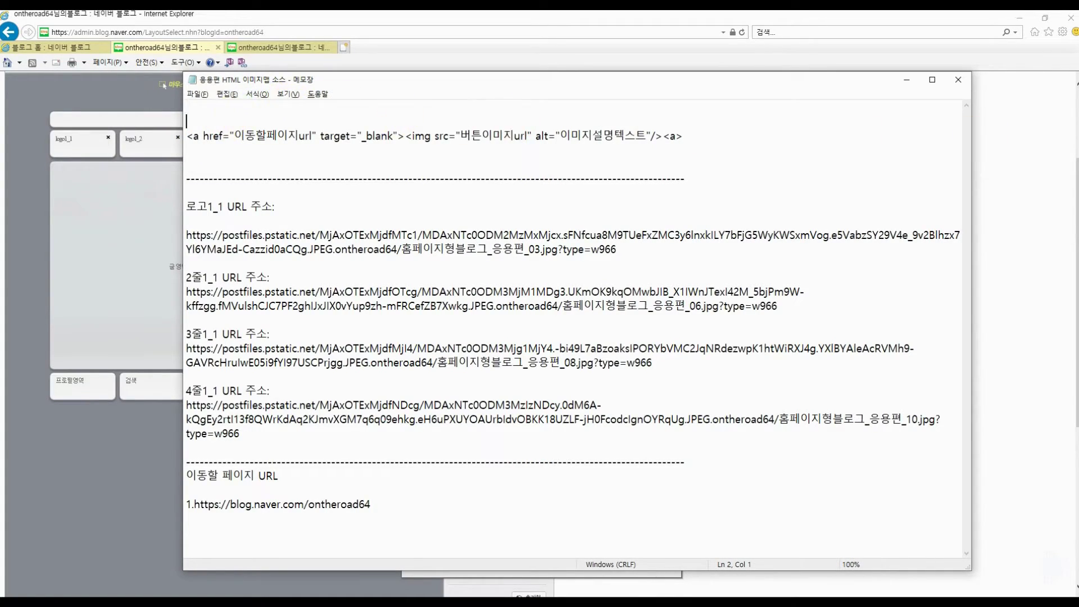
click(1076, 128)
click(487, 79)
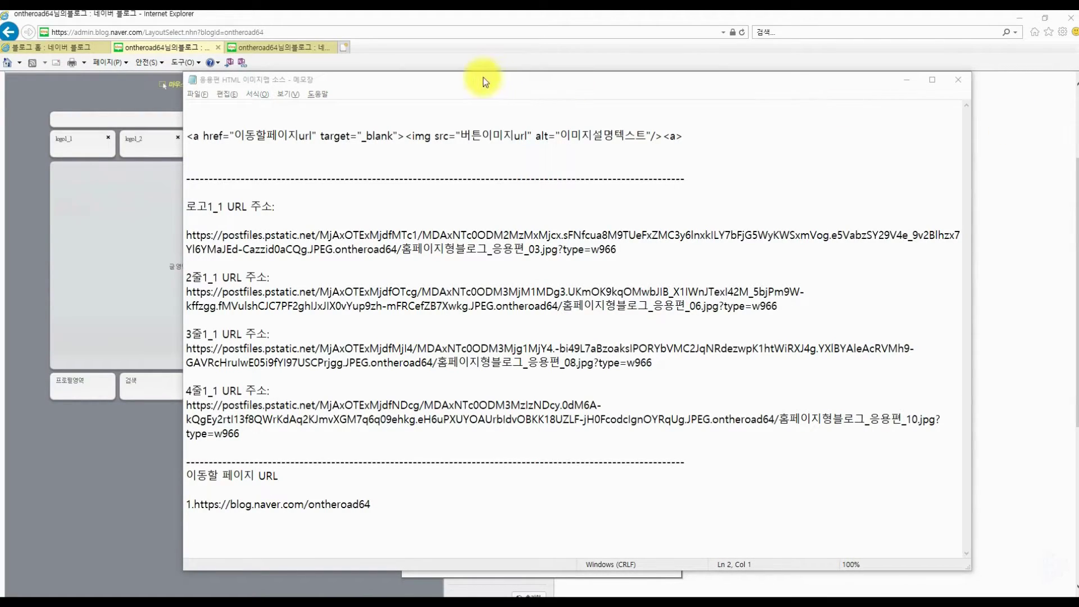
click(282, 118)
text(1줄 로고 HTML 소스 (이미지1개당 1개의 링크 걸때))
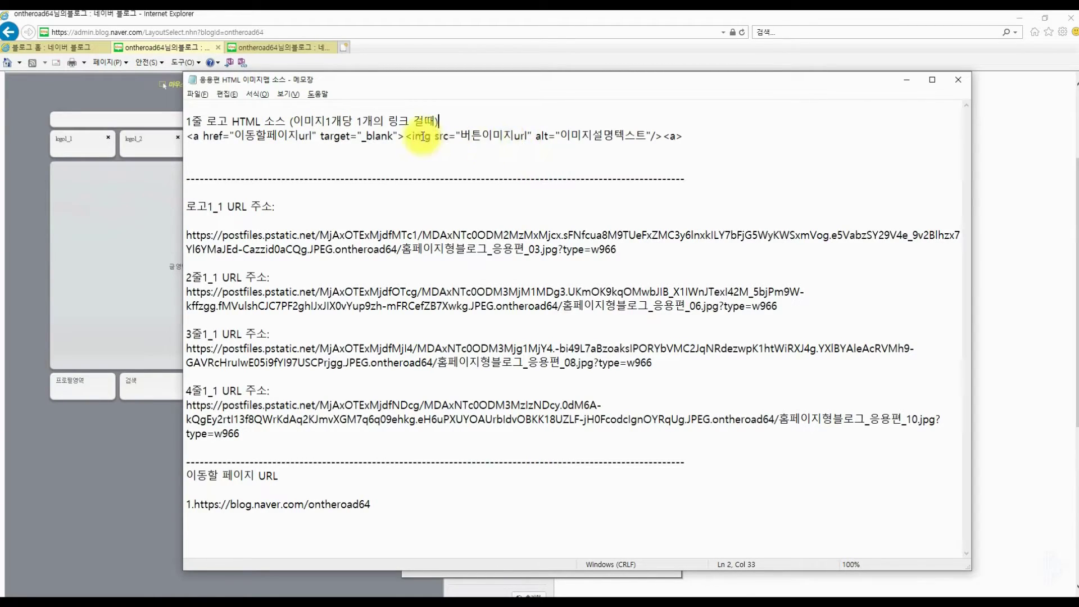
Step: Below the logo template, add separate headings for 2줄, 3줄 and 4줄, each reading "HTML 소스 (이미지1개당 여러개의 링크를 걸때)" after the row number
drag(709, 141, 174, 135)
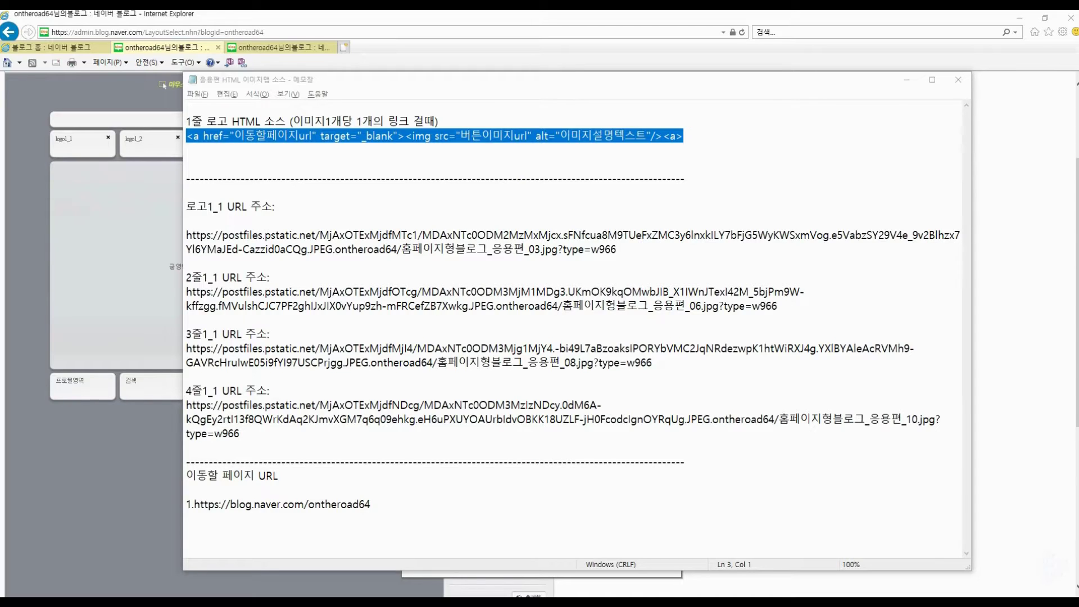
click(239, 165)
text(2줄 HTML 소스 (이미지1개당 여러개의 링크를 걸때)  3줄 HTML 소스 (이미지1개당 여러개의 링크를 걸때)  4줄 HTML 소스 (이미지1개당 여러개의 링크를 걸때))
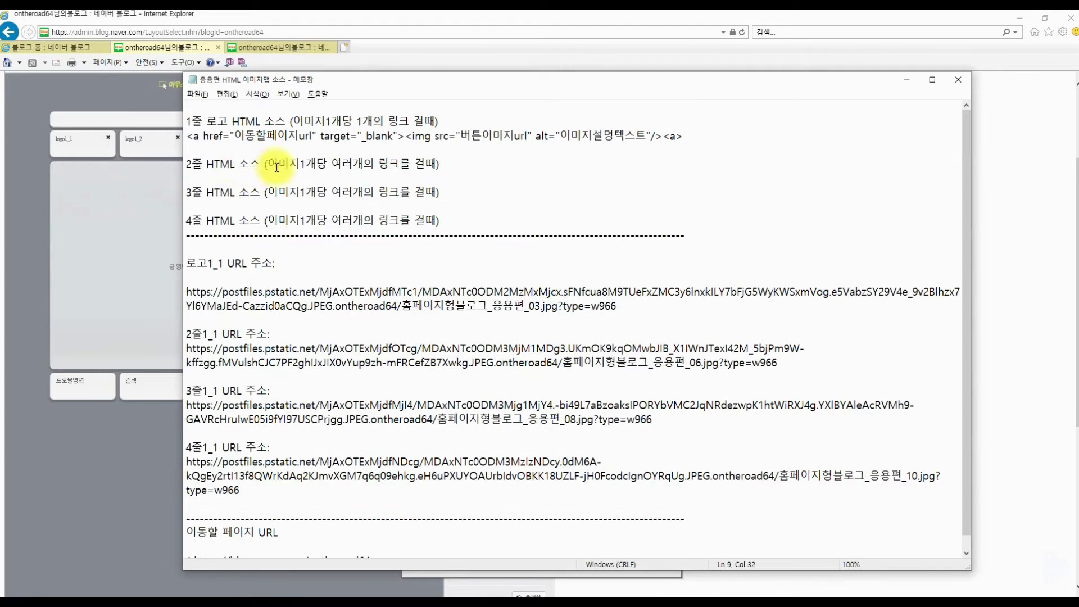
key(Return)
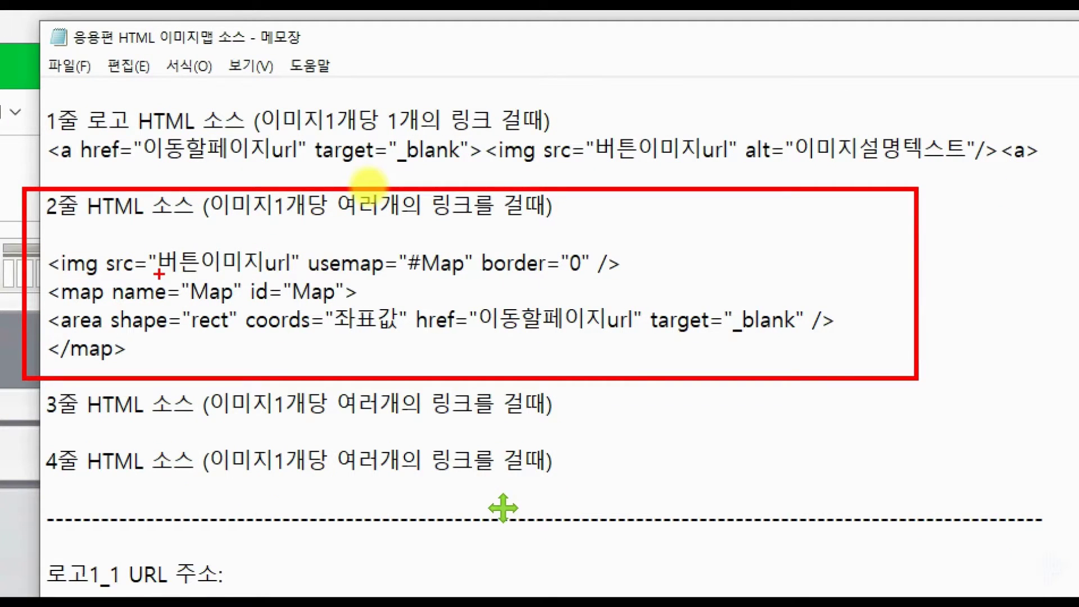
Step: Examine the 2줄 image-map code, matching 버튼이미지url with the 2줄1_1 image URL and reviewing the area line's shape, coords and href attributes
drag(159, 274, 292, 273)
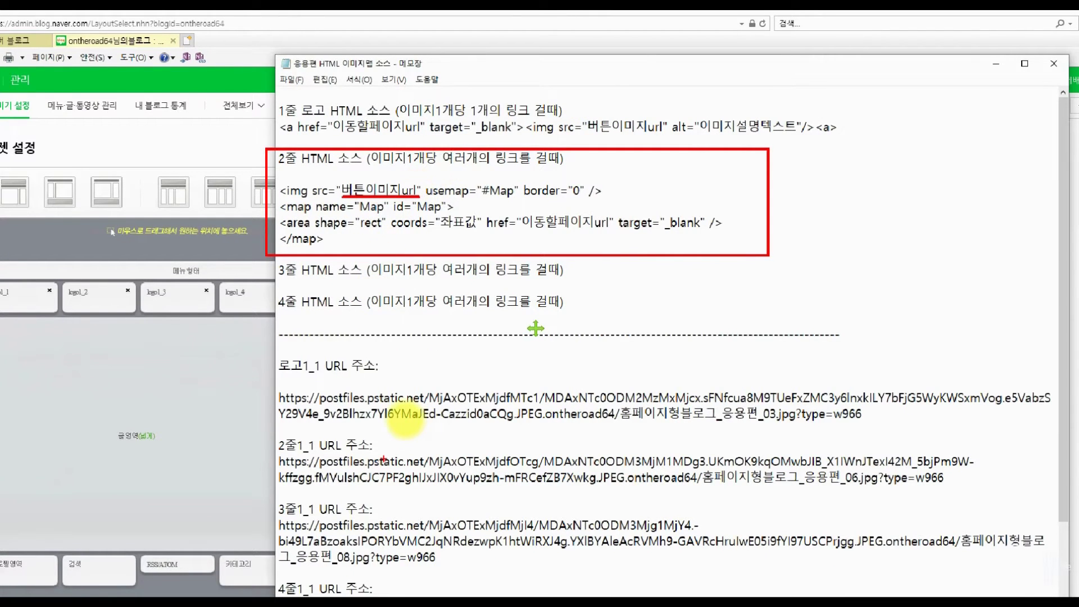
drag(273, 453, 384, 451)
click(279, 465)
mouse_move(279, 465)
mouse_down()
mouse_move(224, 465)
mouse_move(265, 184)
mouse_move(342, 181)
mouse_move(336, 188)
mouse_up()
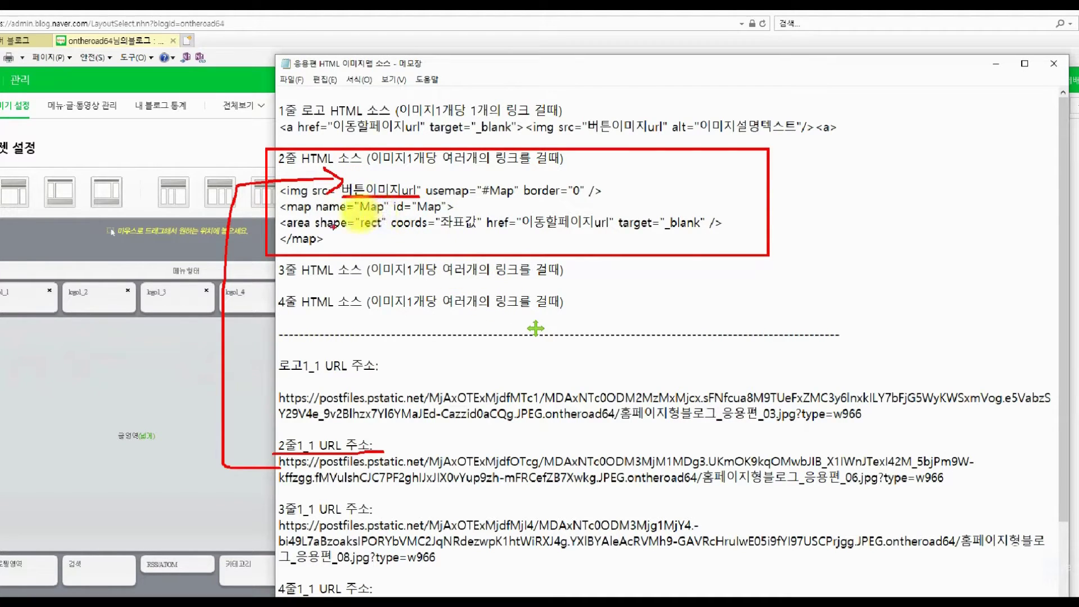
drag(287, 228, 733, 230)
key(Escape)
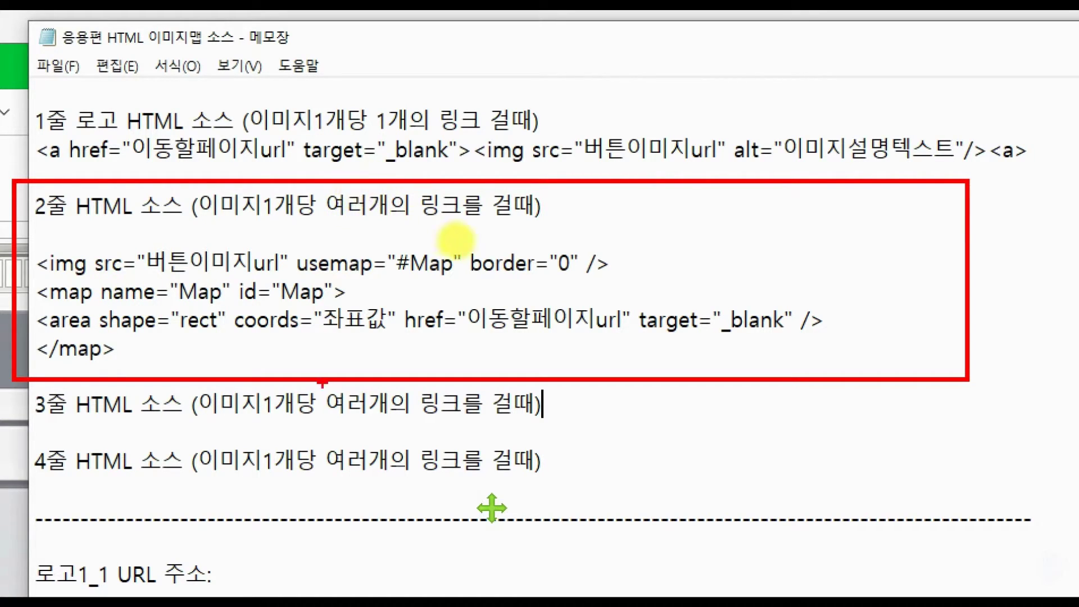
drag(71, 336, 227, 335)
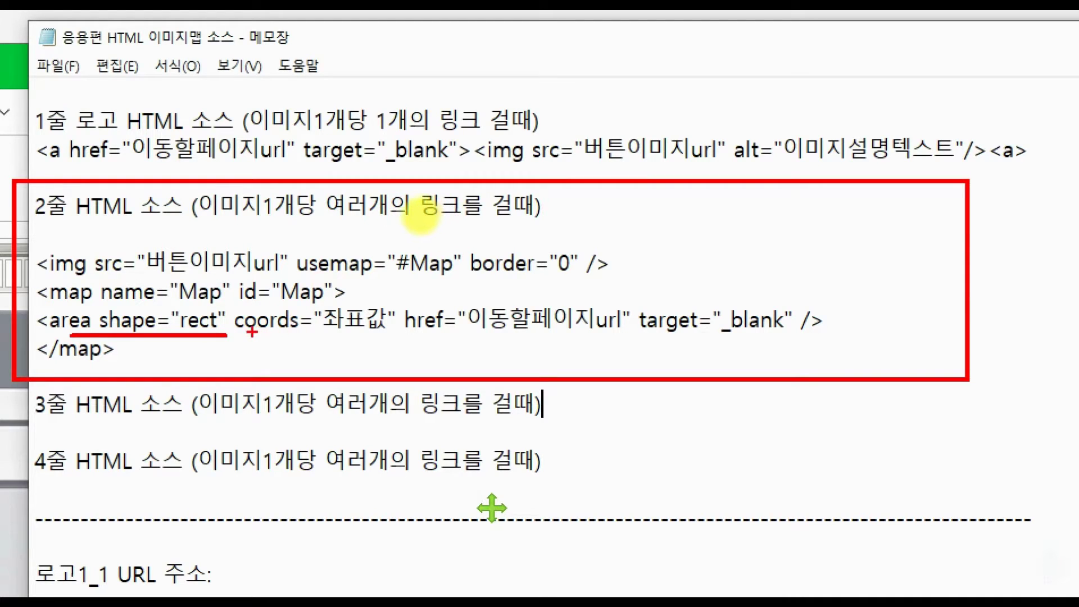
drag(251, 332, 399, 332)
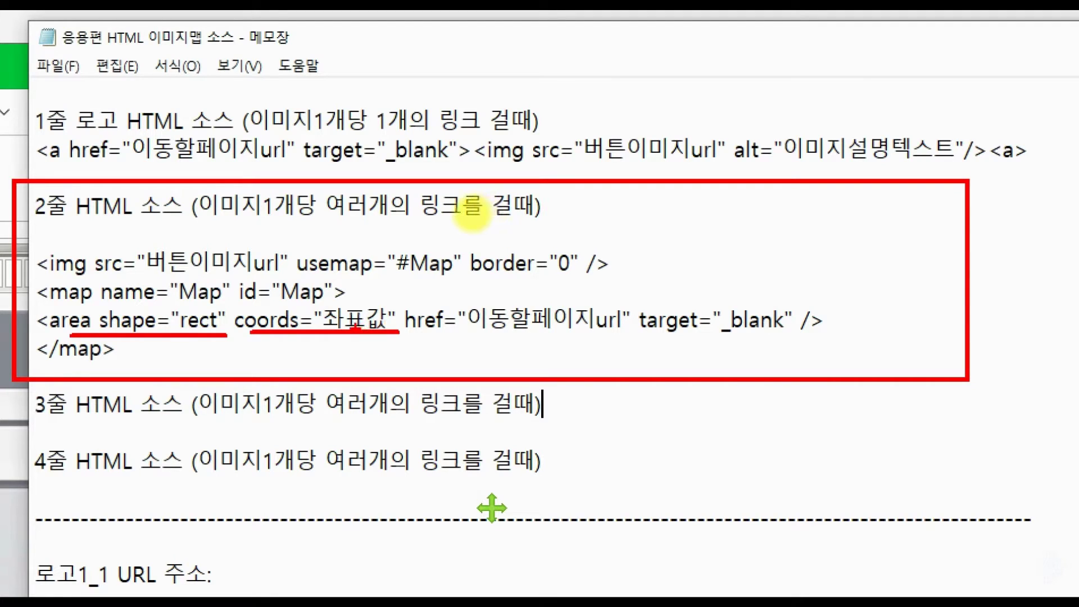
drag(422, 331, 623, 331)
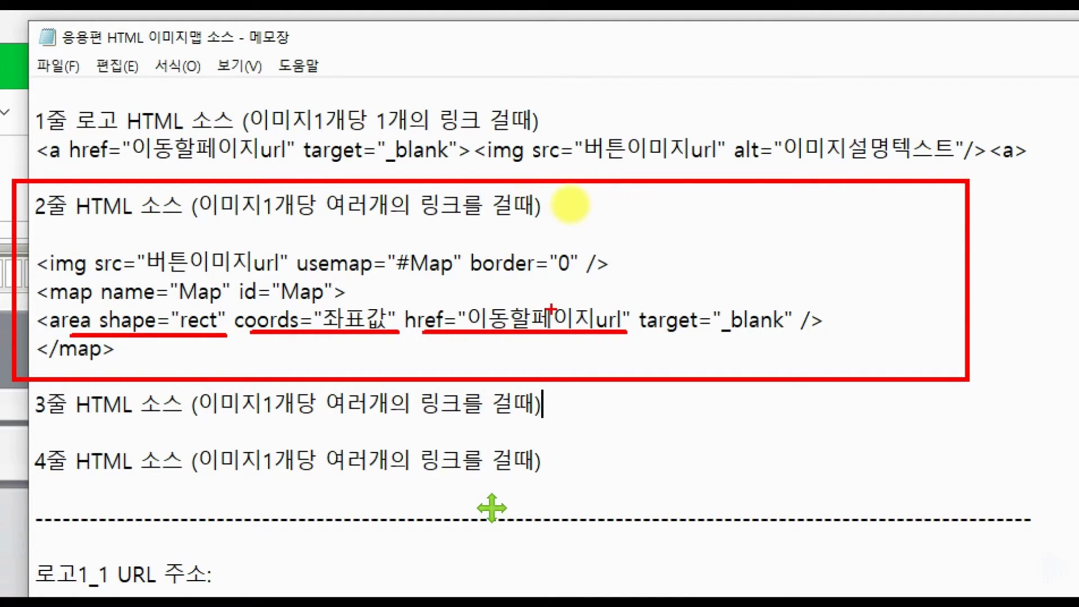
mouse_move(152, 224)
mouse_down()
mouse_move(242, 249)
mouse_move(263, 237)
mouse_up()
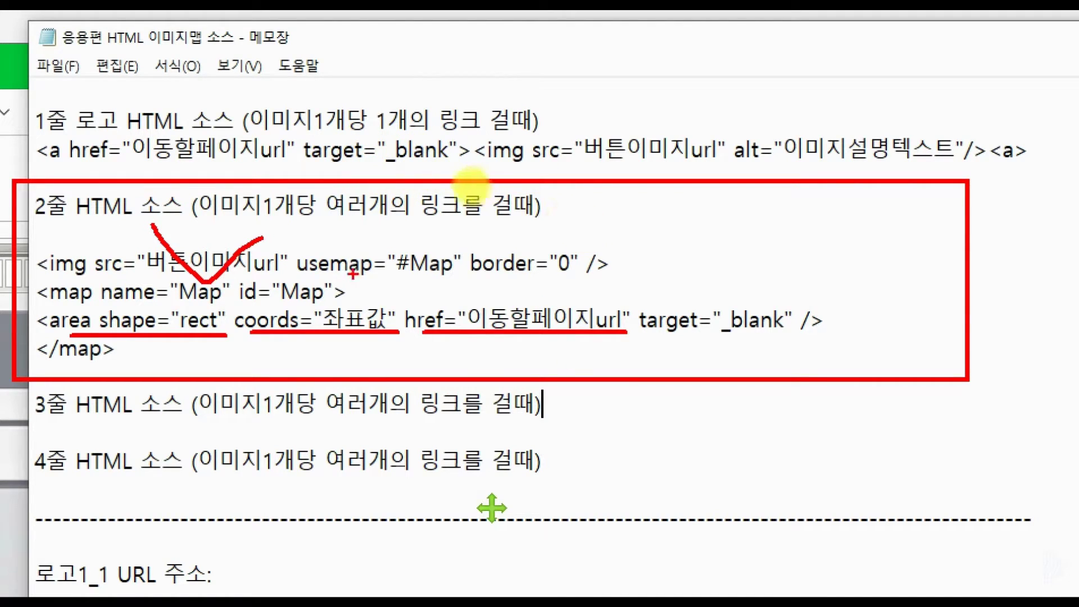
drag(229, 251, 331, 212)
click(392, 228)
mouse_move(392, 228)
mouse_down()
mouse_move(621, 333)
mouse_move(494, 293)
mouse_up()
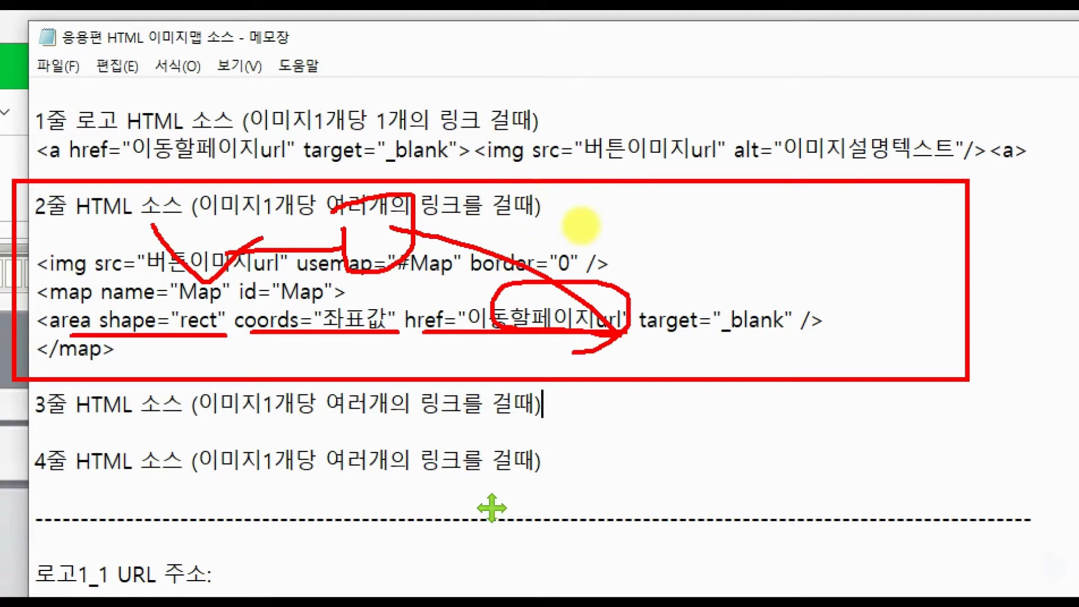
drag(573, 353, 623, 334)
click(703, 346)
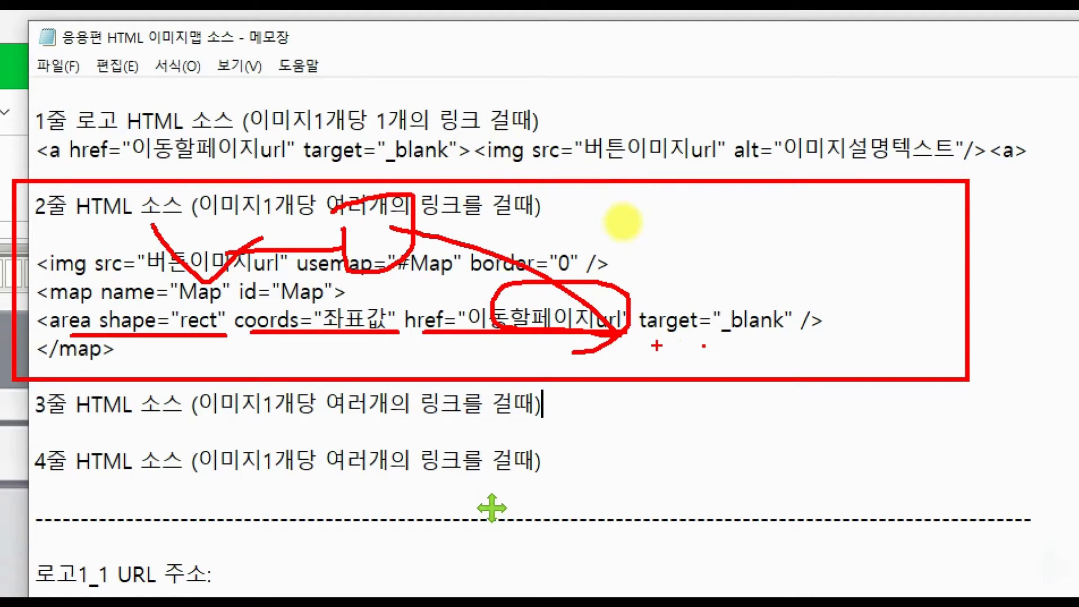
key(ctrl+z)
key(ctrl+z)
key(ctrl+z)
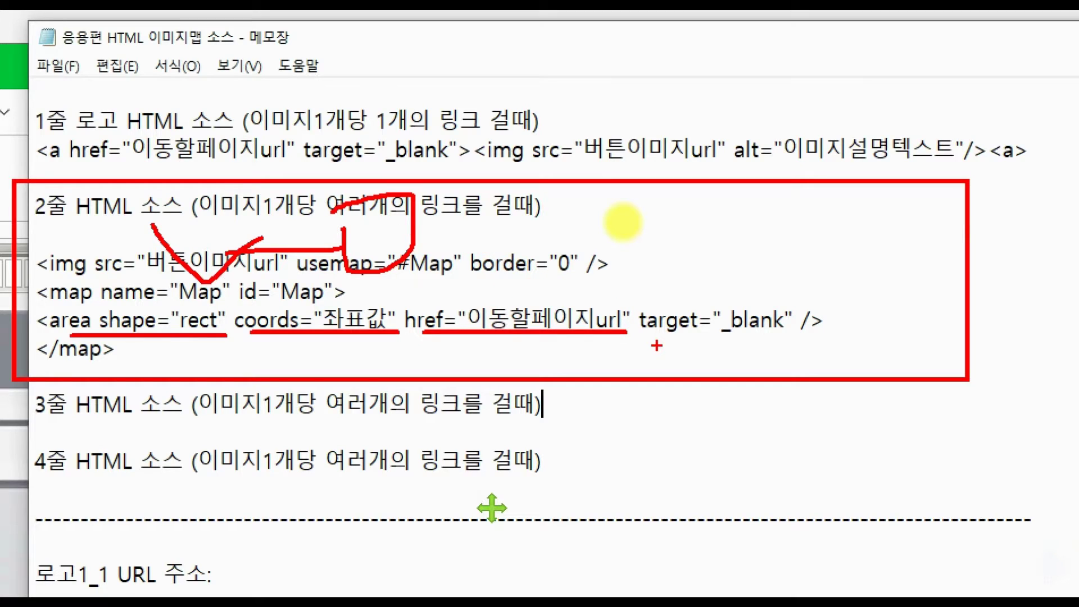
key(ctrl+z)
key(ctrl+z)
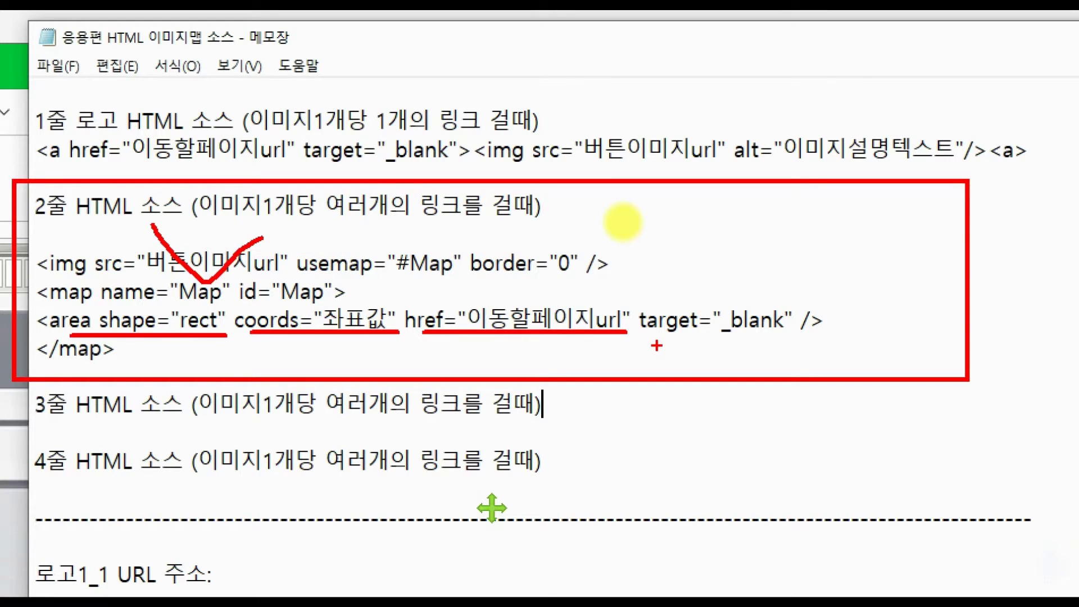
key(ctrl+z)
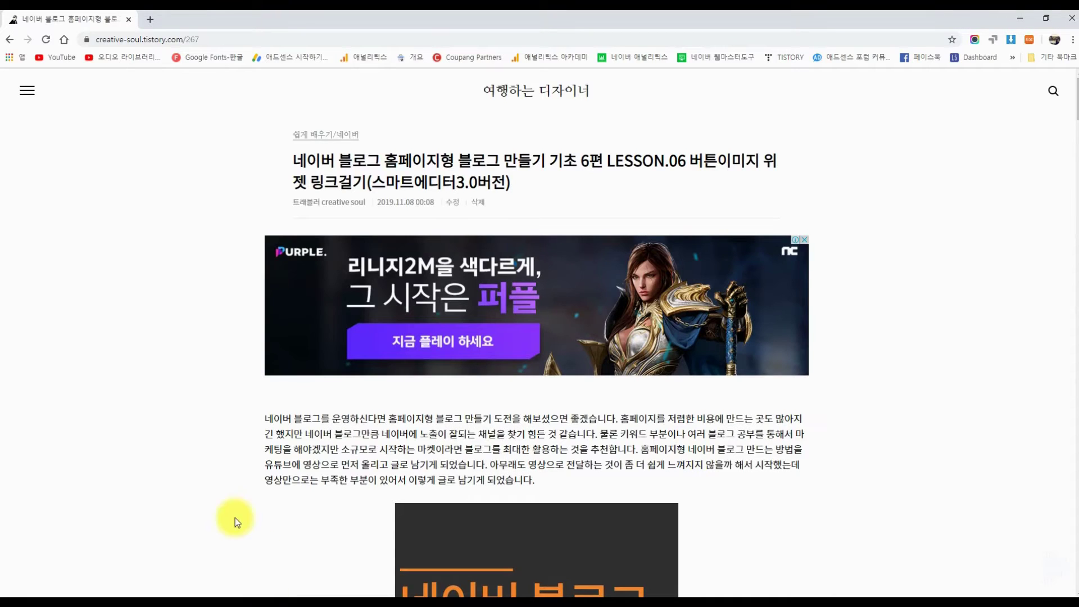
Step: In the Chrome browser's Tistory post on button image widget links, read the explanation of the target values _blank, _self, _Parent and _top
scroll(214, 495, down, 6)
scroll(205, 483, up, 1)
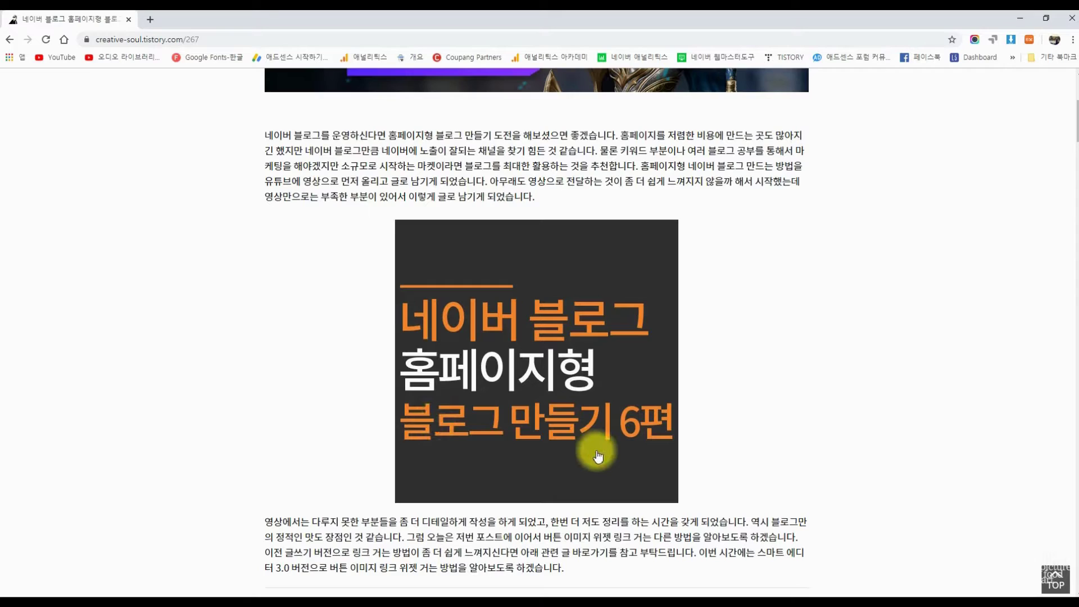
scroll(598, 457, down, 20)
scroll(599, 450, down, 15)
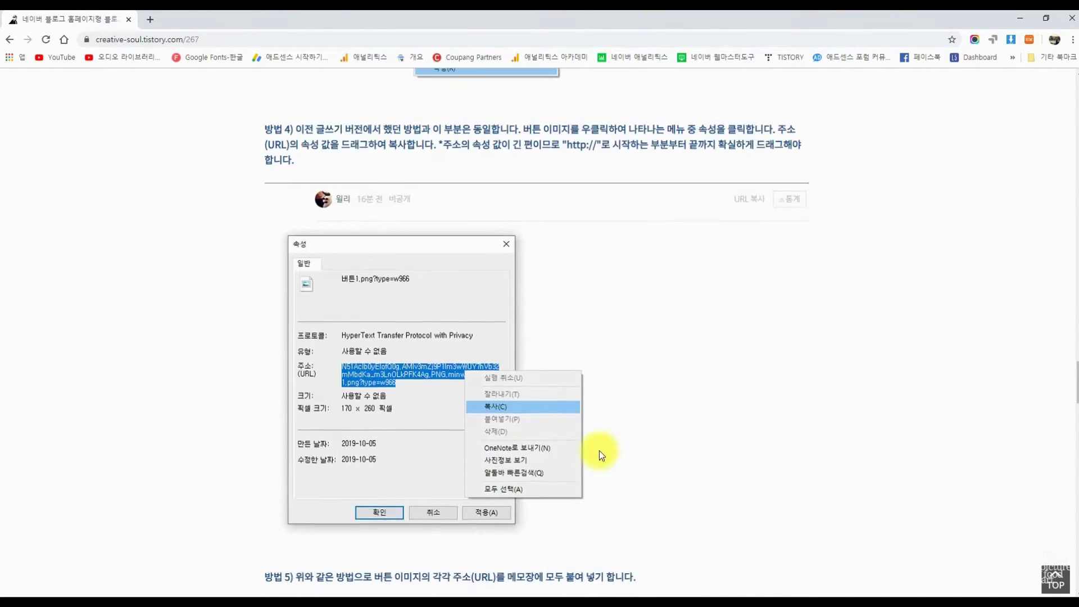
scroll(599, 450, down, 20)
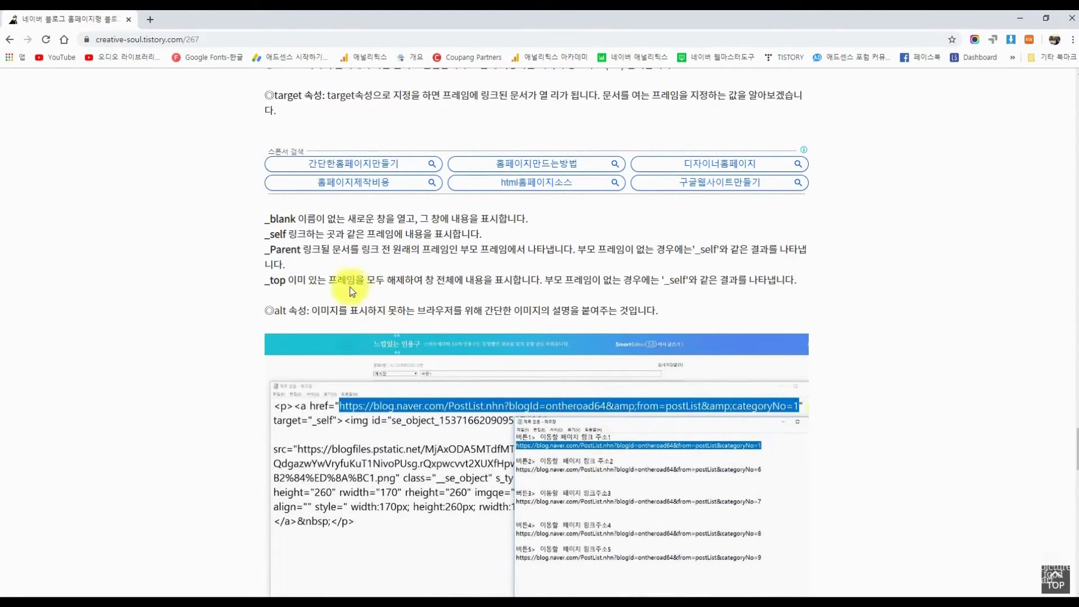
drag(269, 219, 798, 284)
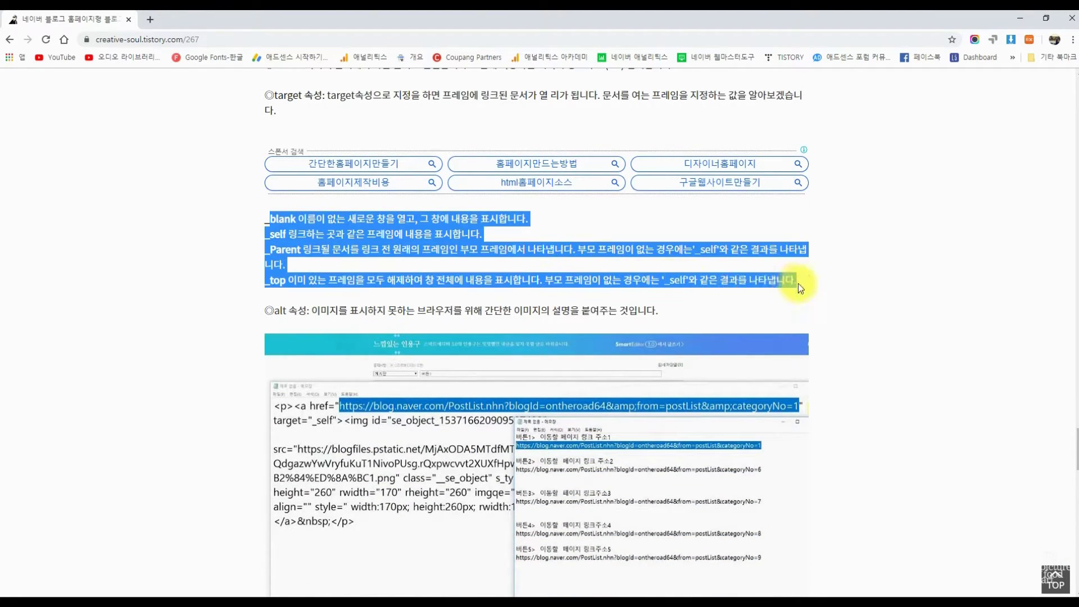
click(805, 283)
drag(287, 256, 249, 221)
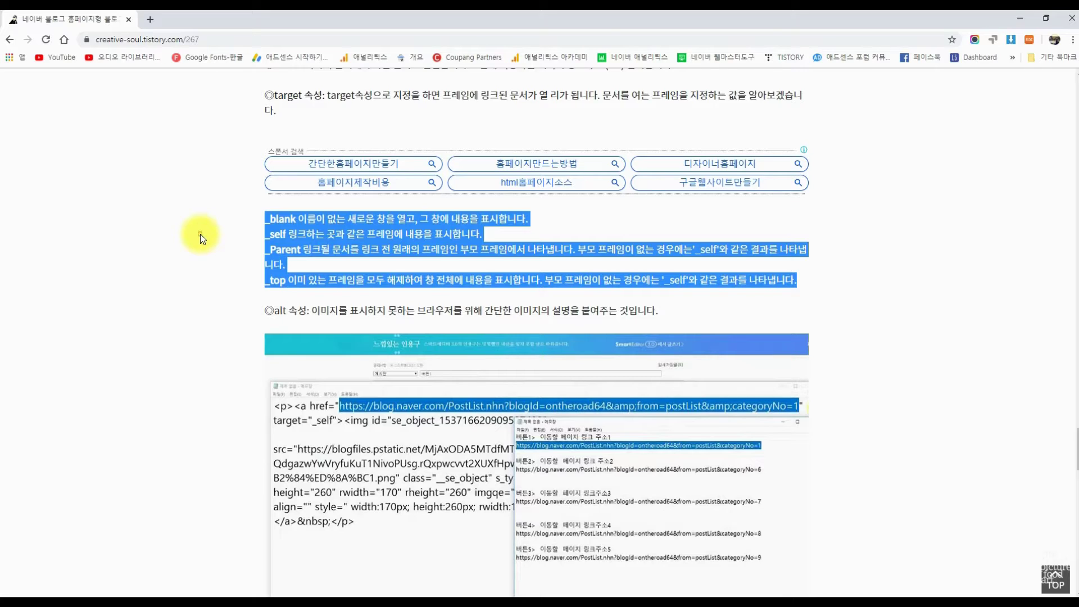
click(219, 235)
double_click(269, 220)
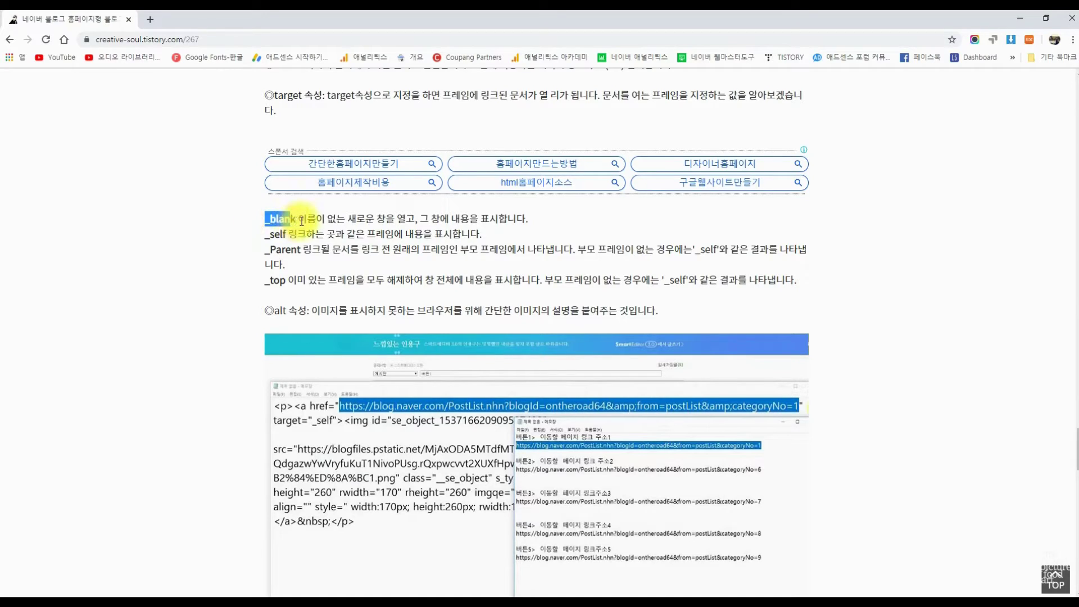
drag(265, 234, 290, 234)
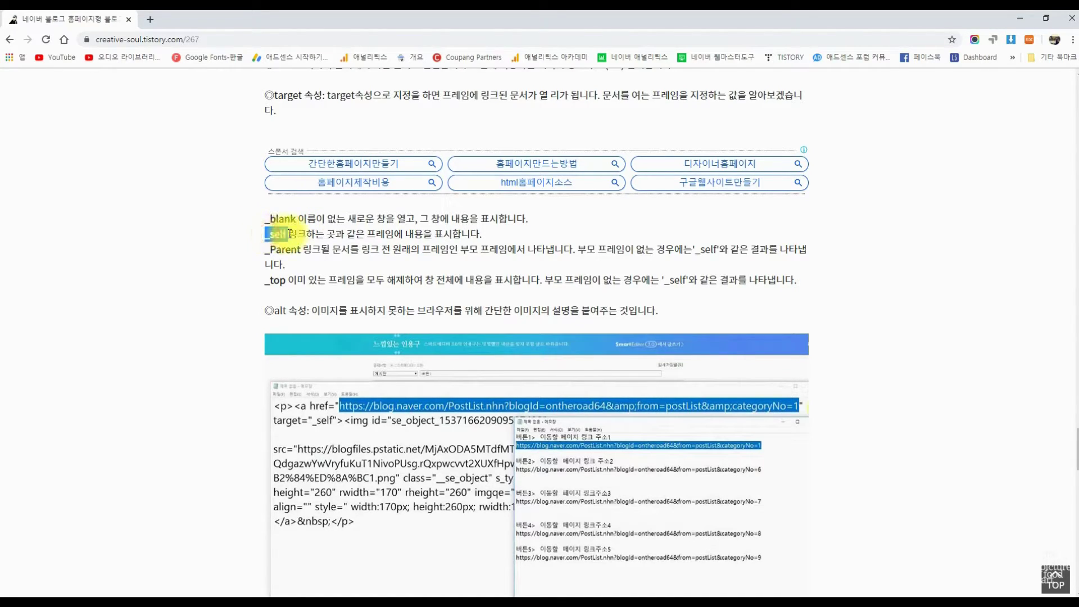
triple_click(290, 234)
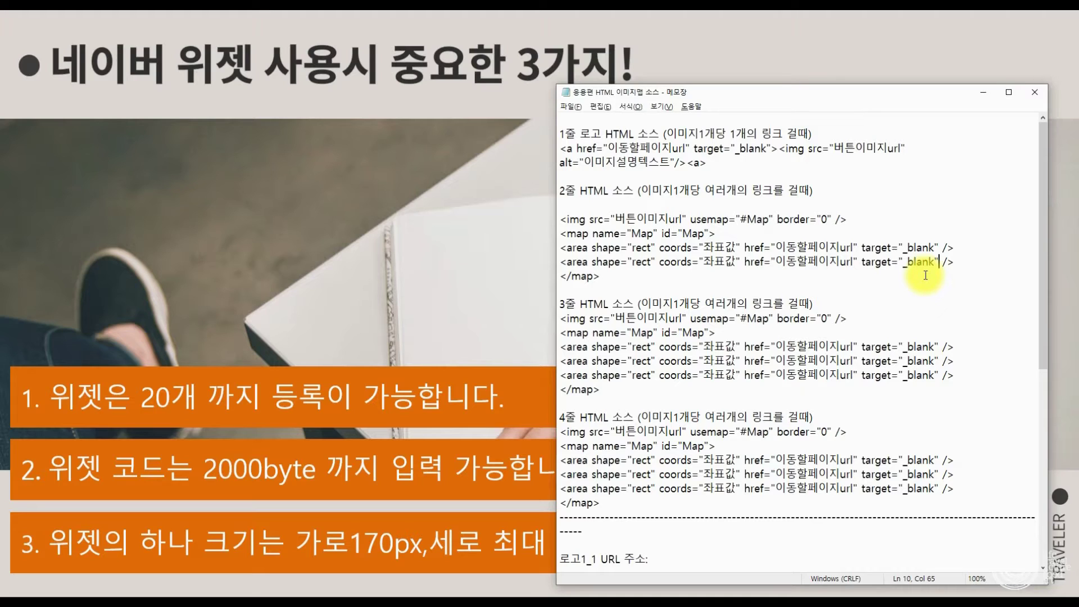
Step: Examine the two area lines of the 2줄 image-map code in Notepad
drag(954, 262, 558, 250)
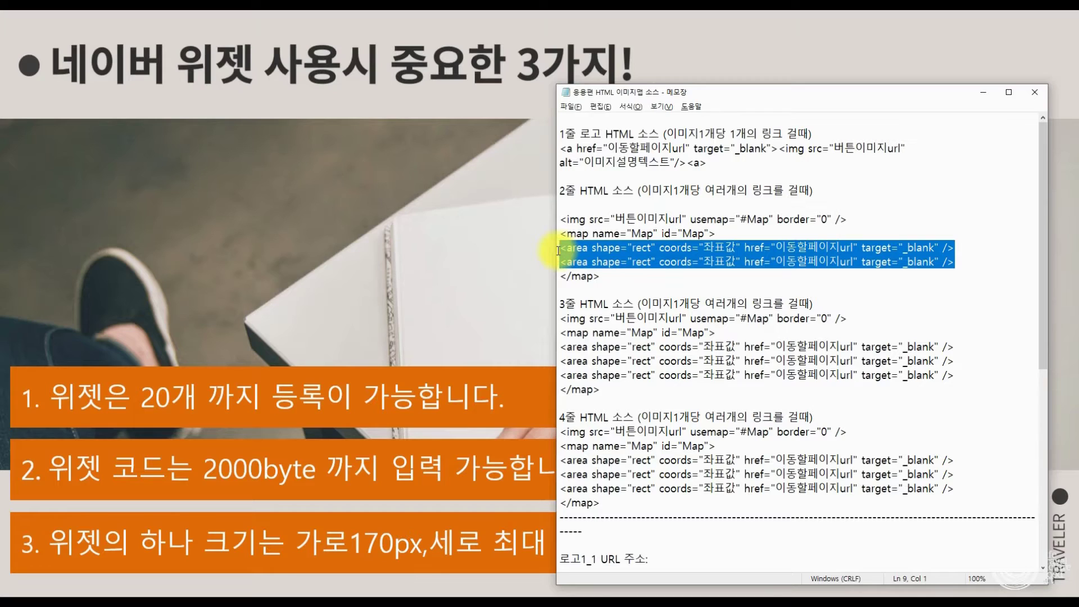